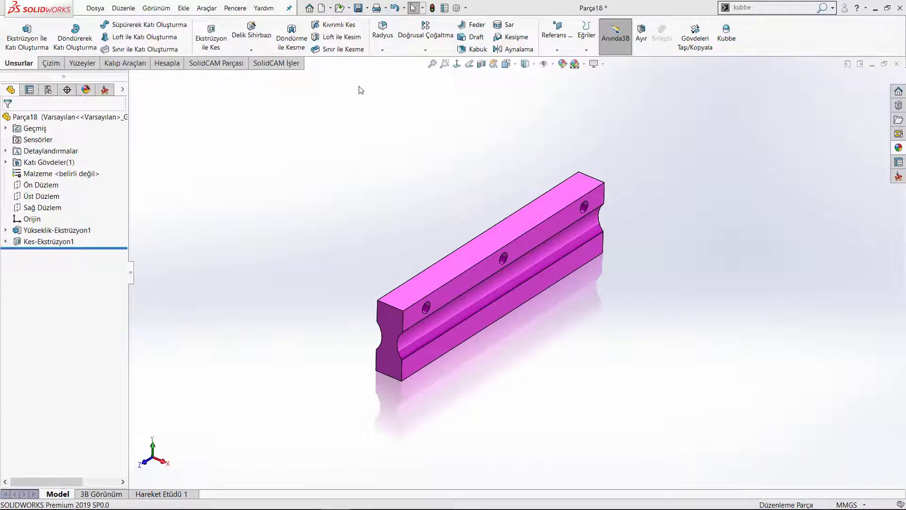
Search the command box for 'esnet' to locate the Flex command.
double_click(763, 7)
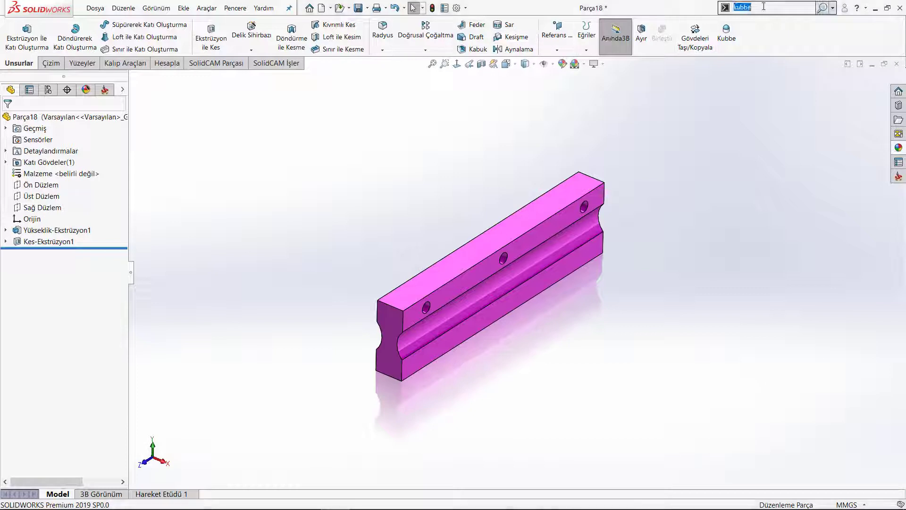
type("esne")
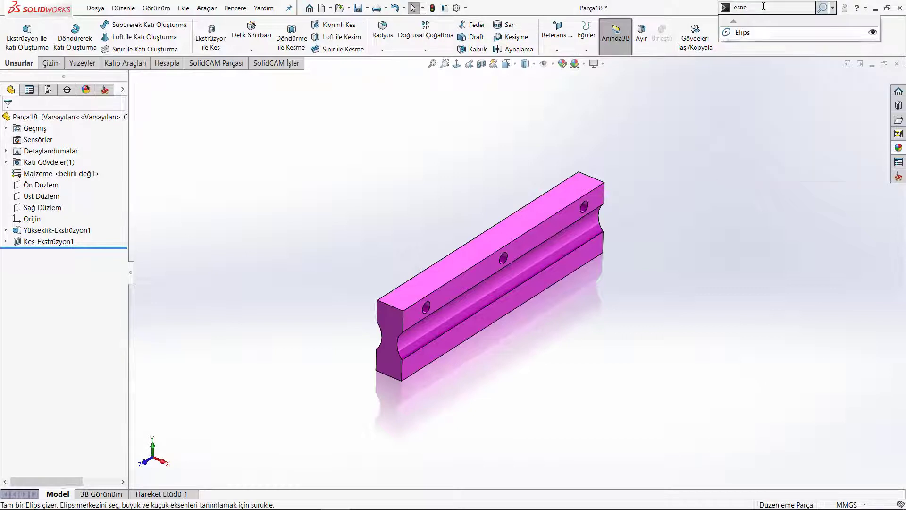
type("t")
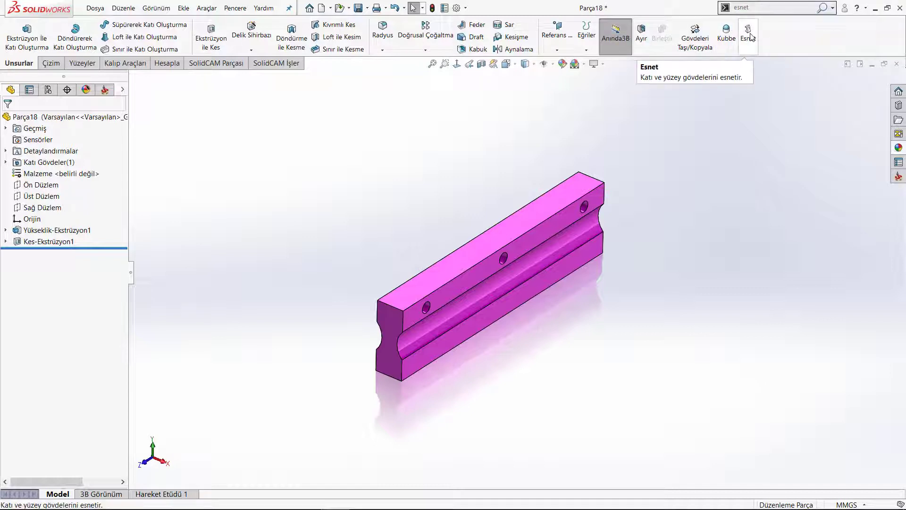
Start the Esnet (Flex) feature with Kes-Ekstrüzyon1 as the body to bend.
left_click(748, 35)
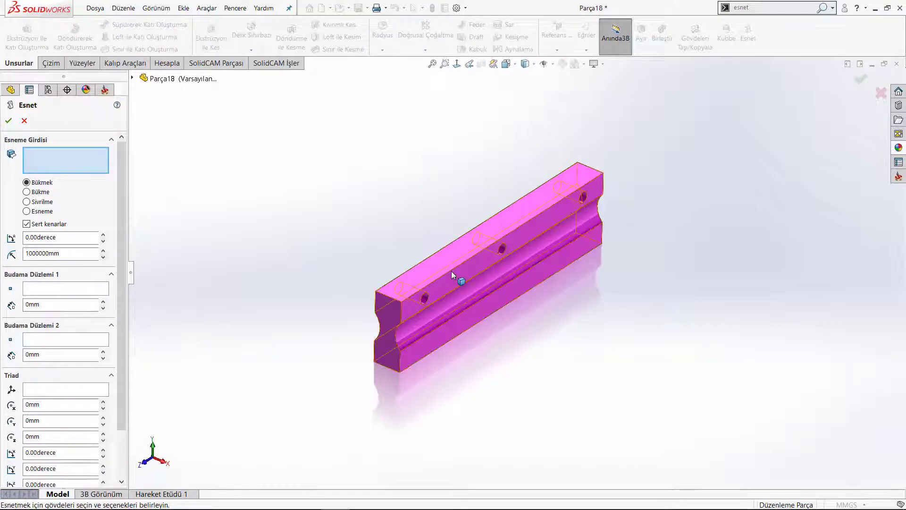
scroll(474, 285, "down", 2)
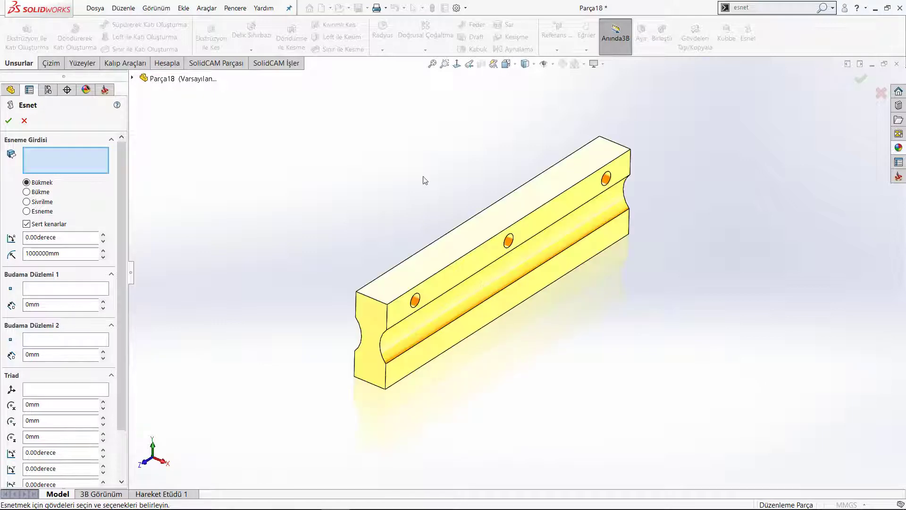
scroll(384, 303, "up", 1)
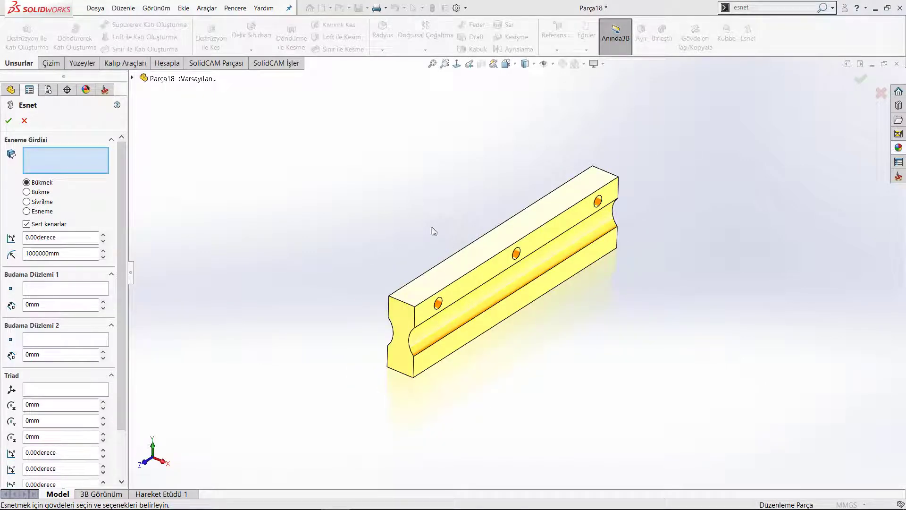
left_click(479, 273)
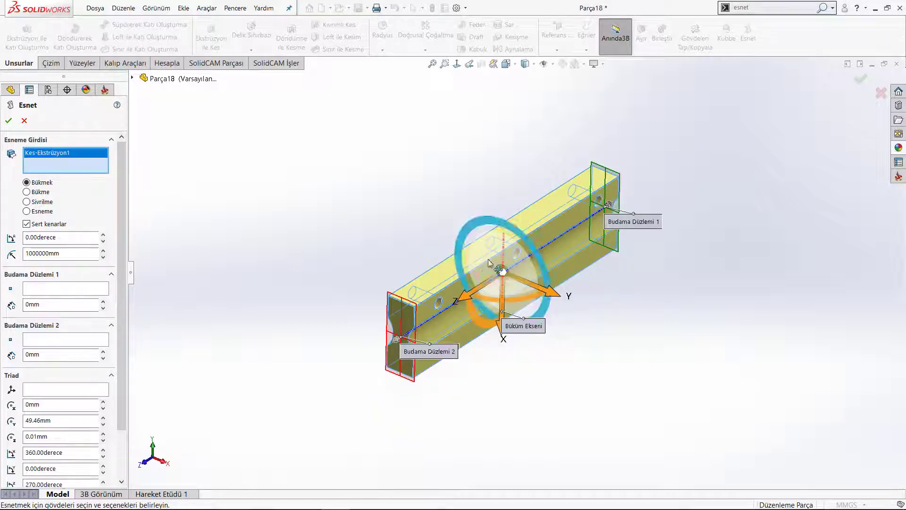
mouse_move(489, 263)
middle_mouse_down()
mouse_move(464, 191)
mouse_move(584, 119)
mouse_move(514, 118)
mouse_move(390, 204)
mouse_move(614, 308)
middle_mouse_up()
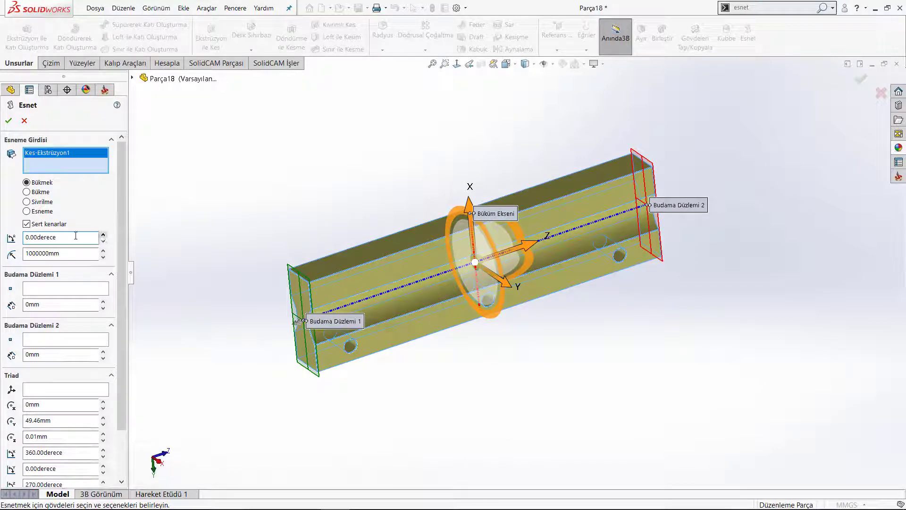
Set the Flex bend angle to 30°, then step it up to 36° and 39°.
left_click(97, 237)
type("30")
key("Return")
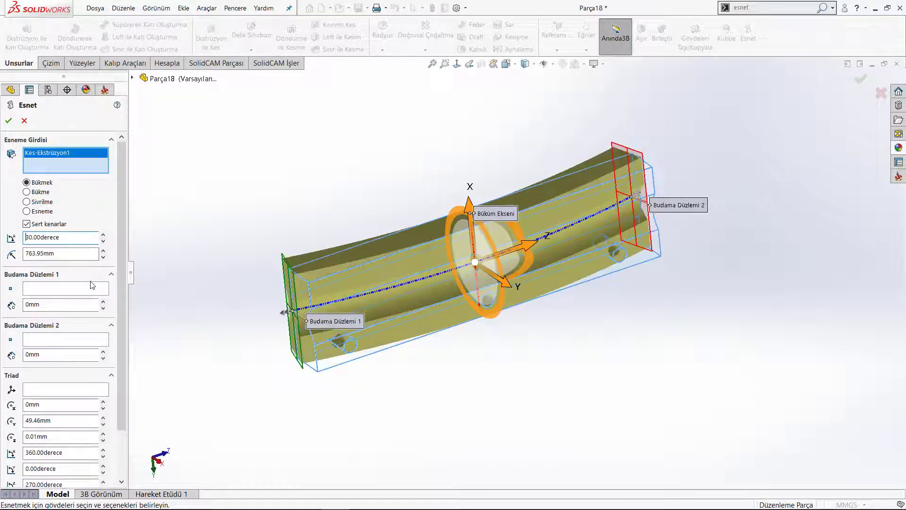
mouse_move(370, 175)
middle_mouse_down()
mouse_move(391, 171)
mouse_move(400, 225)
middle_mouse_up()
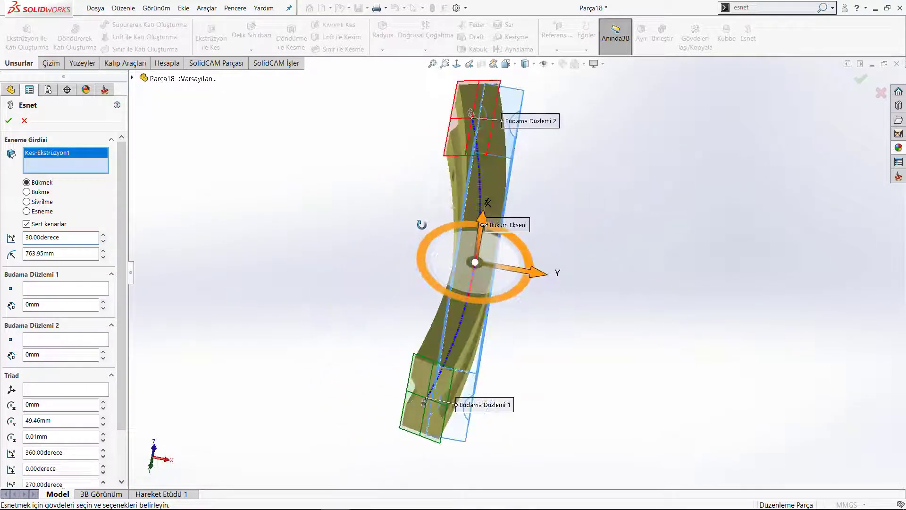
left_click(102, 234)
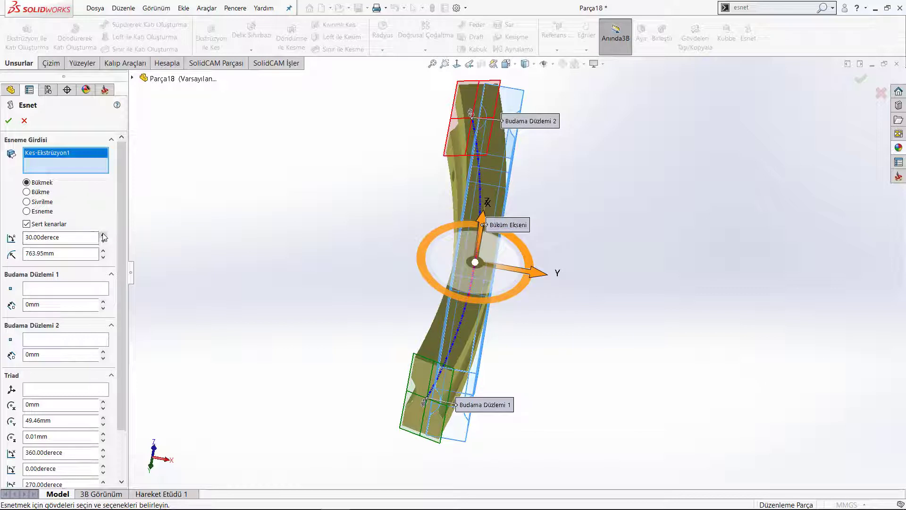
left_click(103, 234)
left_click(103, 234)
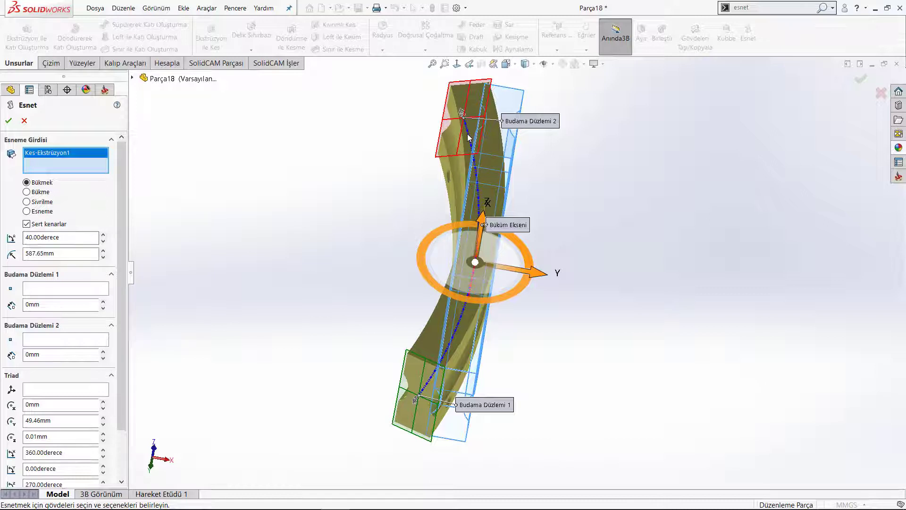
mouse_move(394, 174)
middle_mouse_down()
mouse_move(387, 276)
mouse_move(481, 160)
middle_mouse_up()
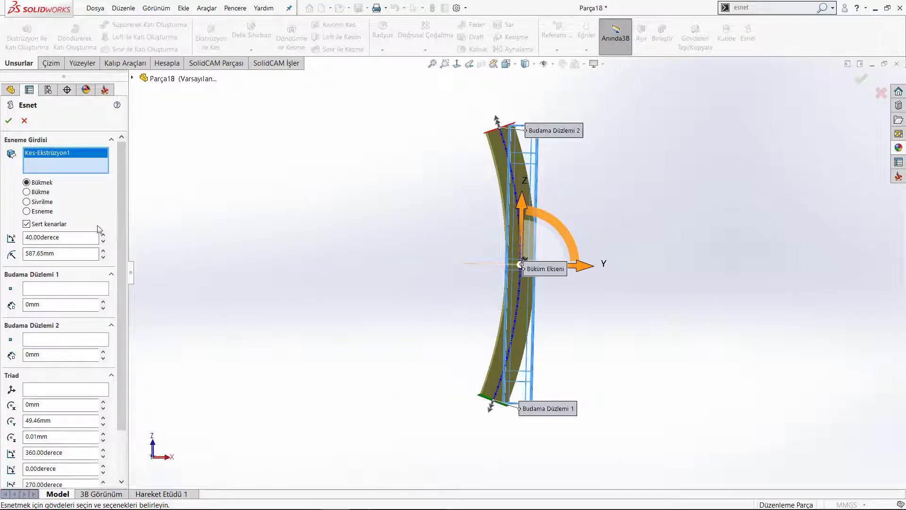
Try bend radii of 600 mm and 500 mm, ending at 30 mm.
double_click(68, 254)
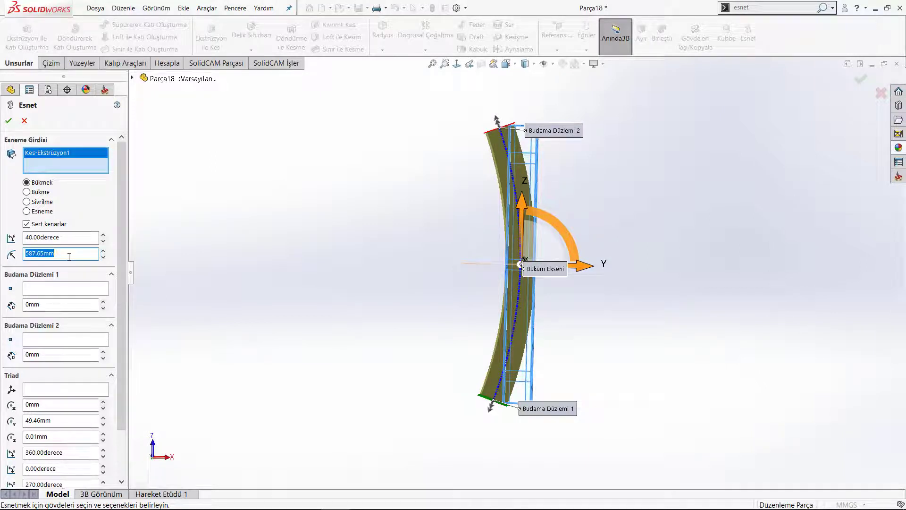
type("600")
key("Return")
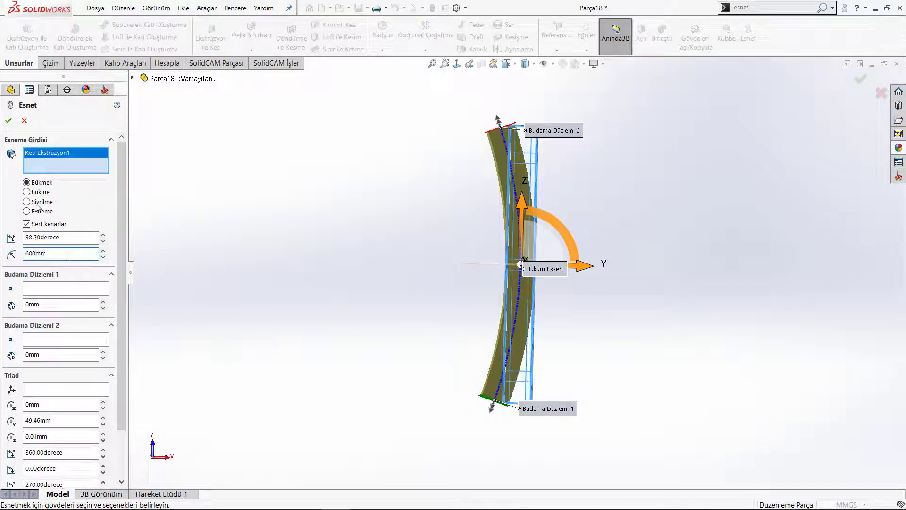
double_click(73, 253)
type("500")
key("Return")
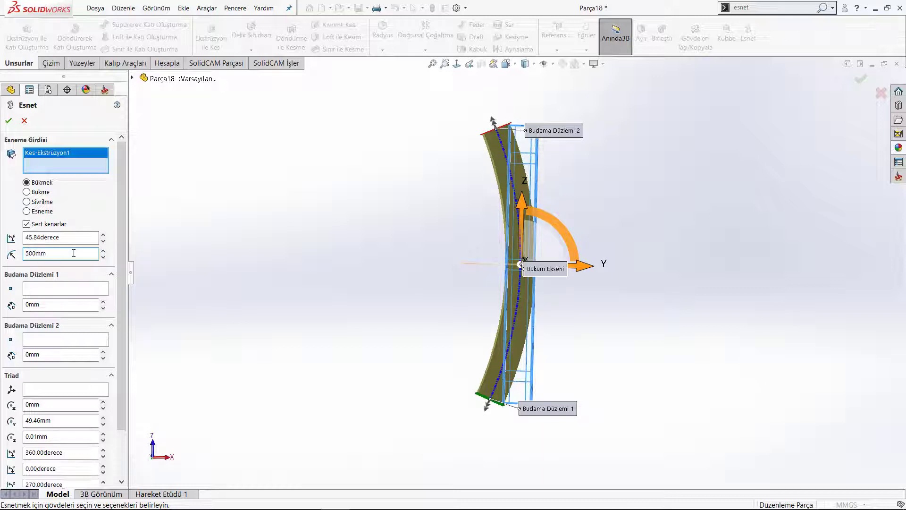
double_click(63, 255)
type("30")
key("Return")
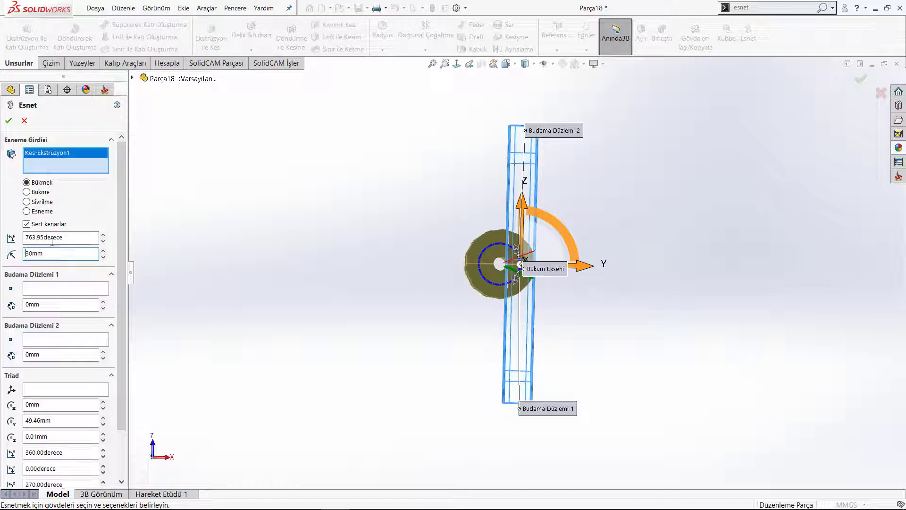
Step the bend radius up with the spinner and orbit to inspect the coil.
left_click(103, 251)
left_click(103, 250)
left_click(103, 250)
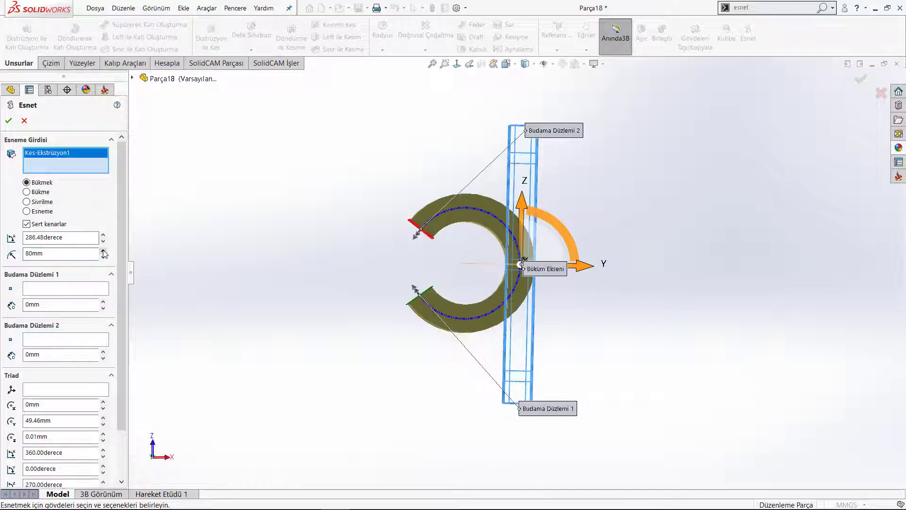
mouse_move(401, 219)
middle_mouse_down()
mouse_move(376, 255)
mouse_move(366, 224)
mouse_move(391, 170)
mouse_move(401, 208)
middle_mouse_up()
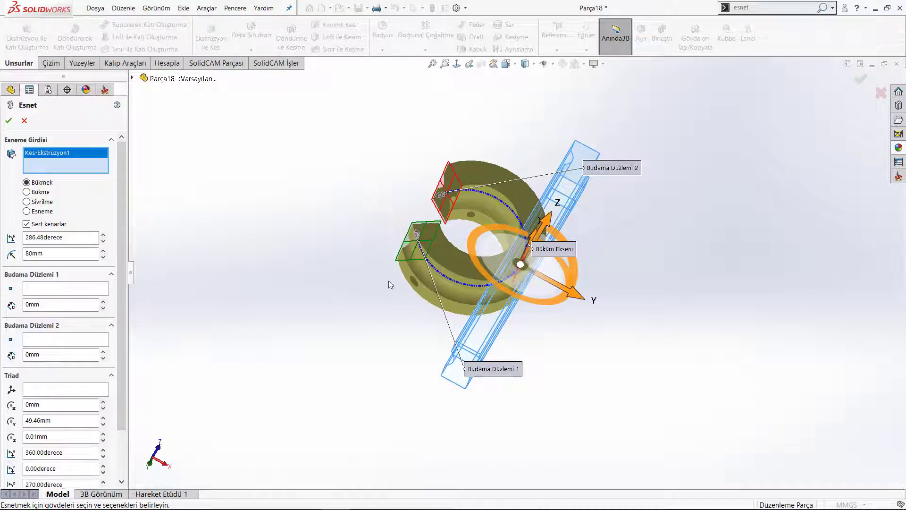
mouse_move(389, 280)
middle_mouse_down()
mouse_move(368, 251)
mouse_move(365, 259)
middle_mouse_up()
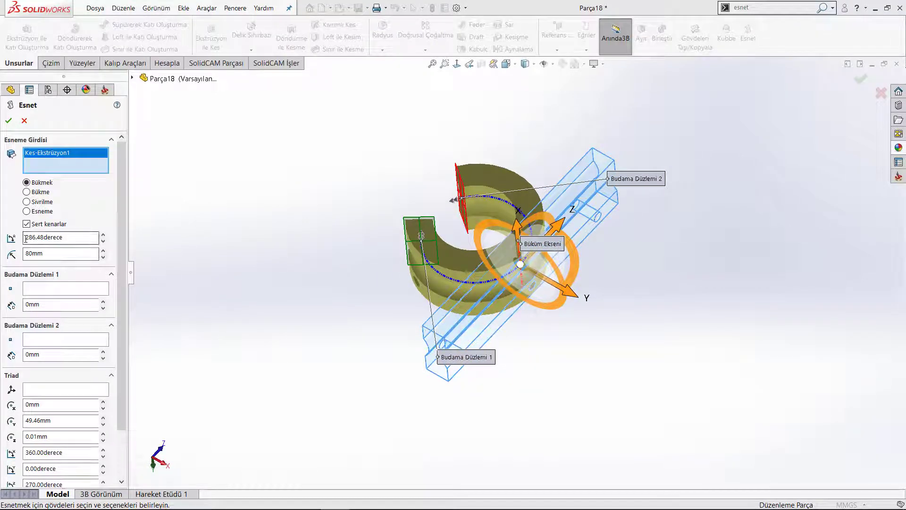
Test a negative bend angle, revert it, and slide trim plane 2 to about -453.75 mm.
type("-")
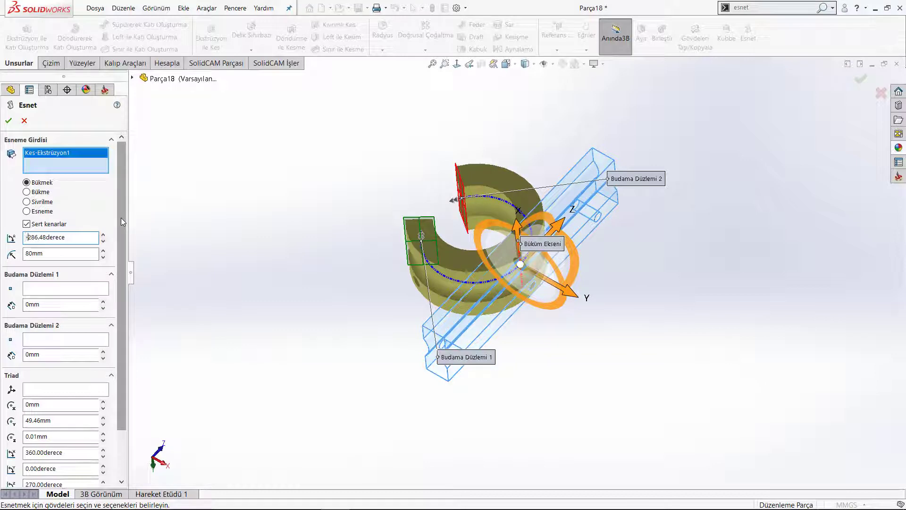
key("Return")
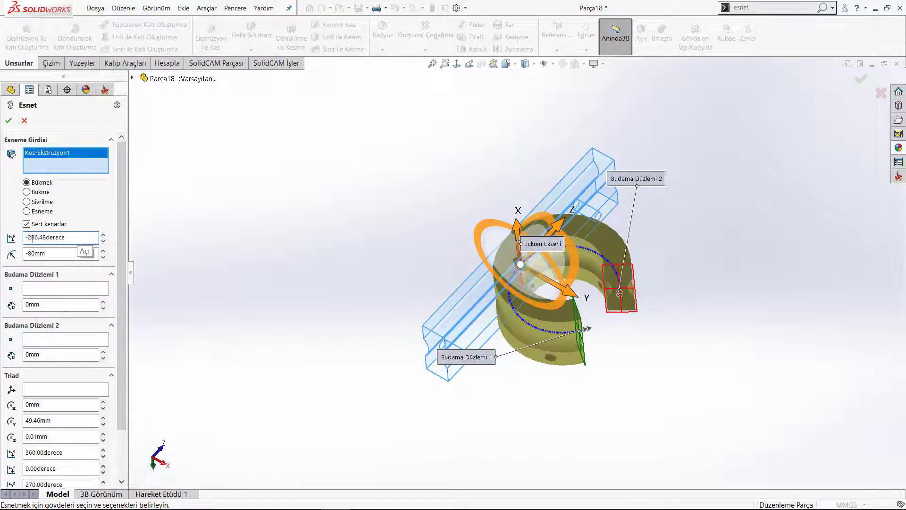
key("BackSpace")
key("Return")
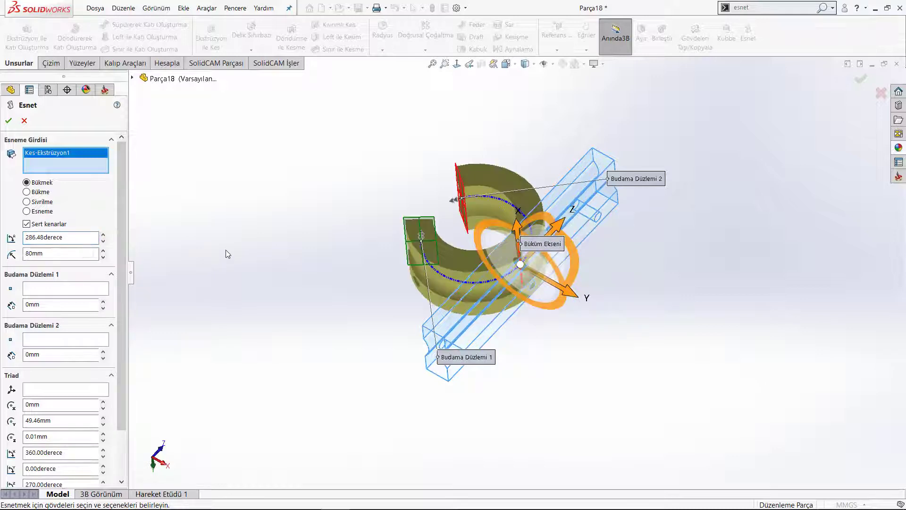
mouse_move(262, 223)
middle_mouse_down()
mouse_move(268, 244)
mouse_move(457, 201)
middle_mouse_up()
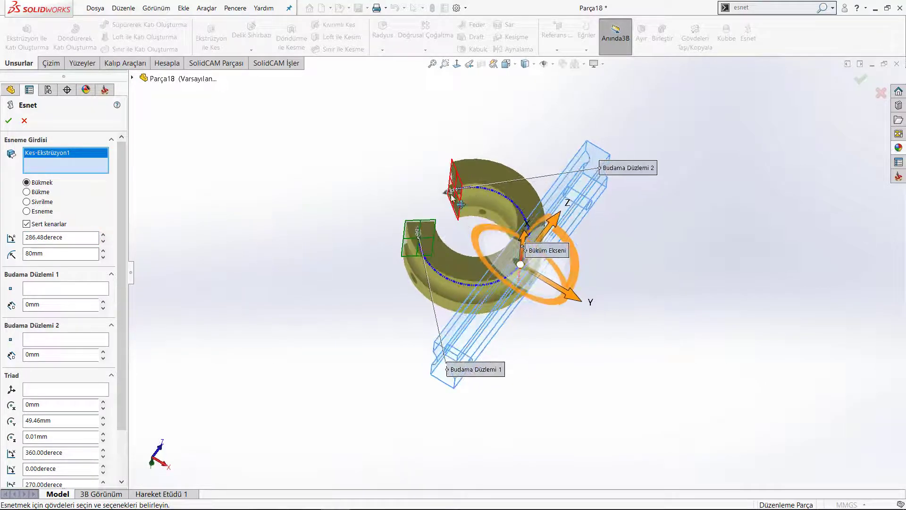
mouse_move(446, 191)
left_mouse_down()
mouse_move(731, 305)
mouse_move(651, 269)
mouse_move(672, 170)
mouse_move(831, 173)
mouse_move(563, 151)
left_mouse_up()
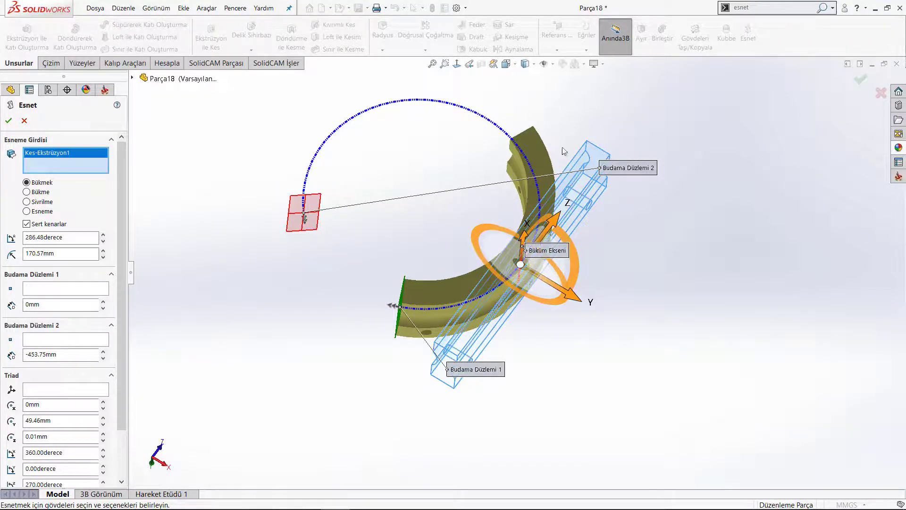
Slide trim plane 2 to -640.71 mm and keep the bend angle at 286.48°.
left_click_drag(306, 219, 368, 105)
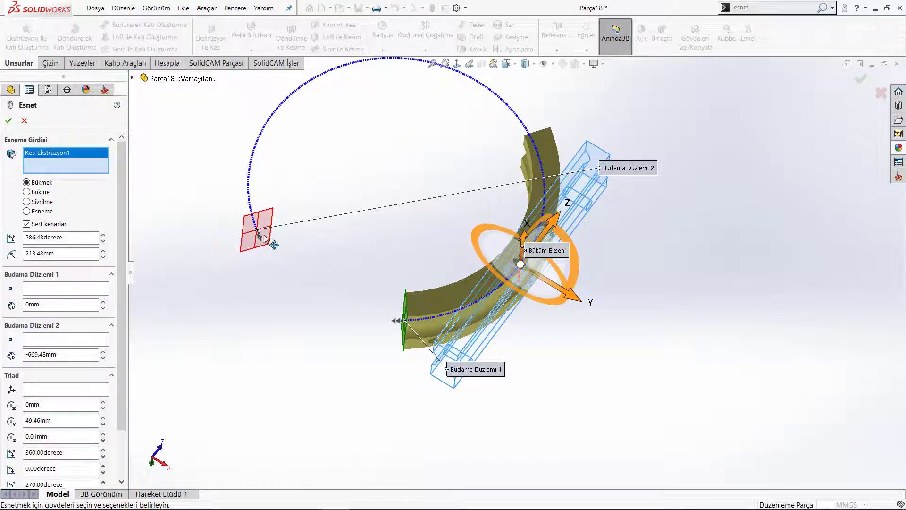
mouse_move(263, 238)
left_mouse_down()
mouse_move(289, 147)
mouse_move(375, 91)
mouse_move(423, 90)
mouse_move(319, 231)
mouse_move(289, 380)
mouse_move(479, 163)
mouse_move(352, 320)
mouse_move(202, 248)
left_mouse_up()
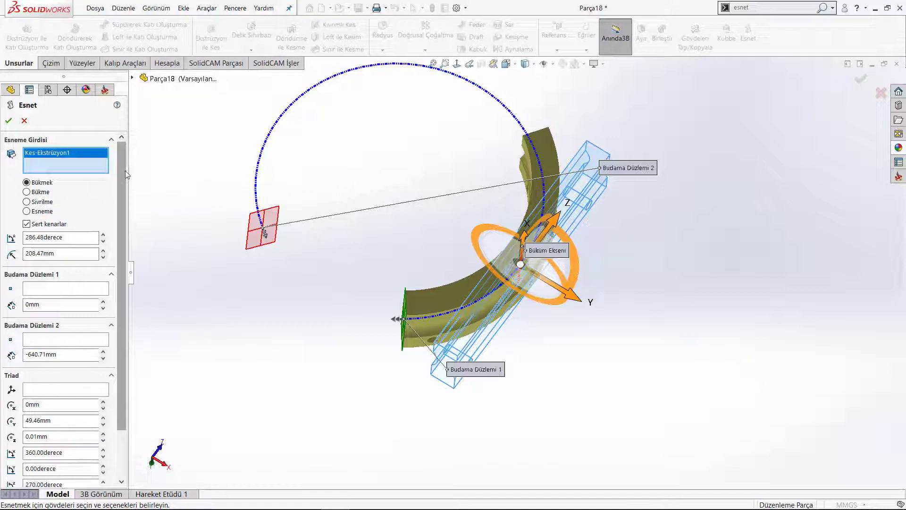
left_click(103, 242)
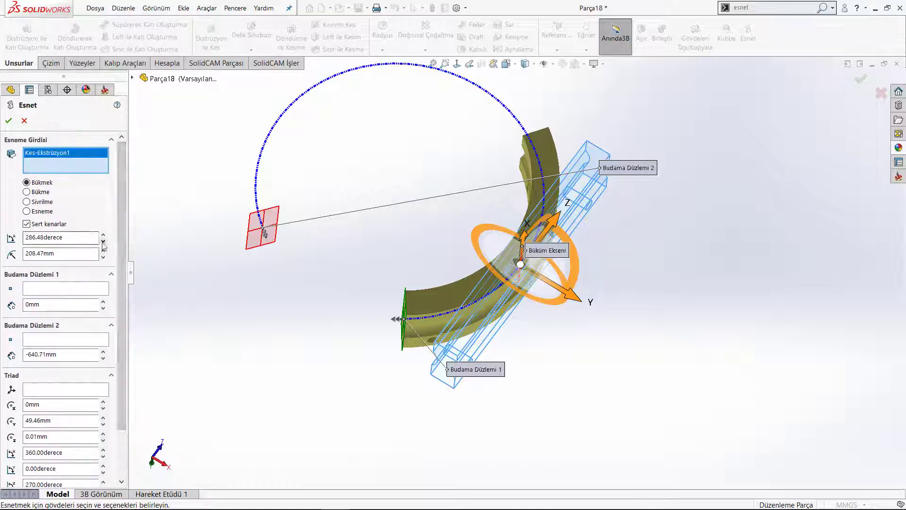
left_click(103, 235)
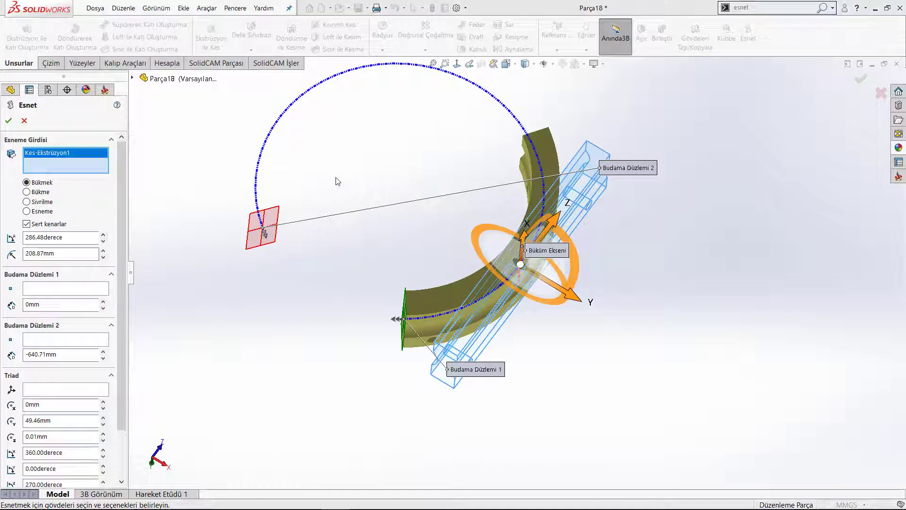
Set the Flex bend angle to 90° and inspect the shallow 662.54 mm-radius arc.
double_click(73, 236)
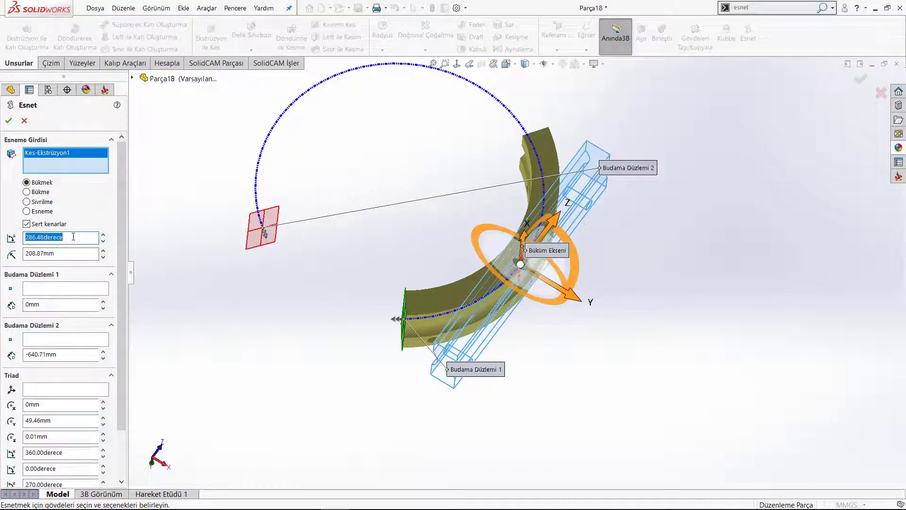
type("90")
key("Return")
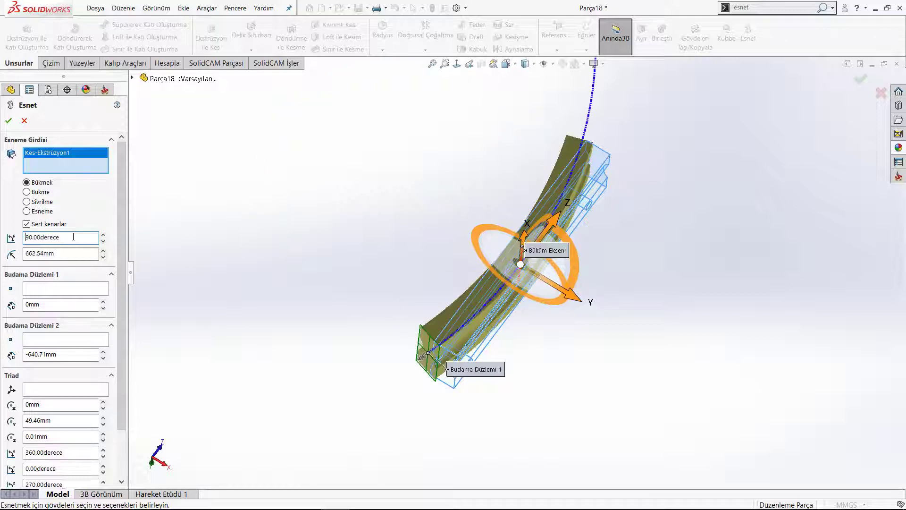
mouse_move(415, 238)
middle_mouse_down()
mouse_move(493, 174)
mouse_move(447, 273)
mouse_move(499, 334)
mouse_move(499, 283)
mouse_move(498, 337)
middle_mouse_up()
scroll(534, 240, "down", 4)
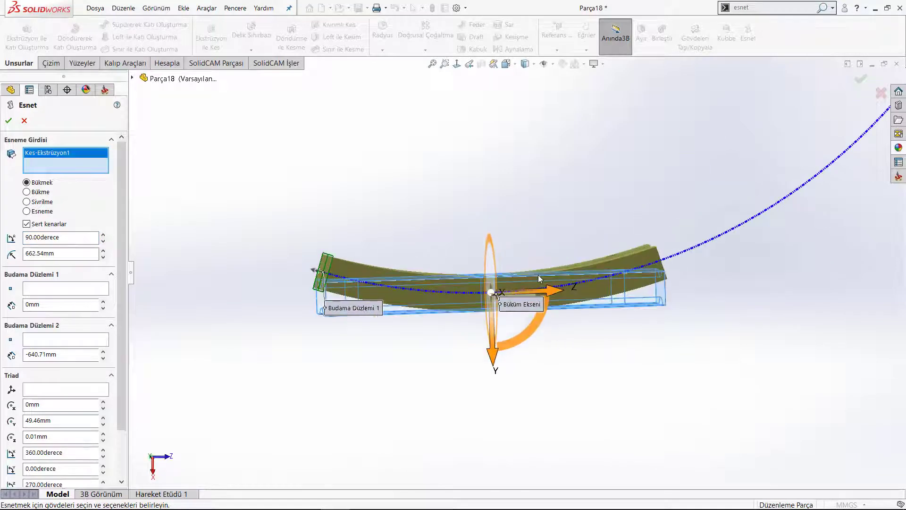
middle_click_drag(540, 272, 529, 255)
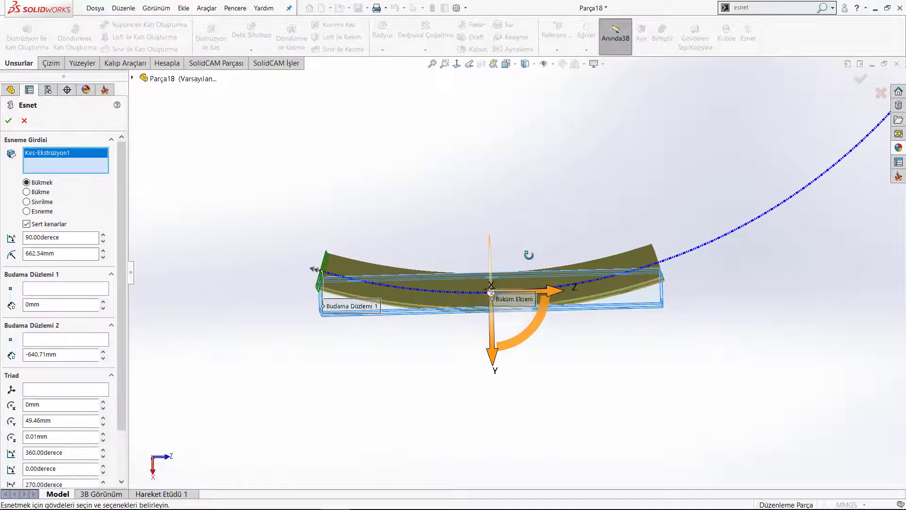
middle_click_drag(334, 280, 659, 267)
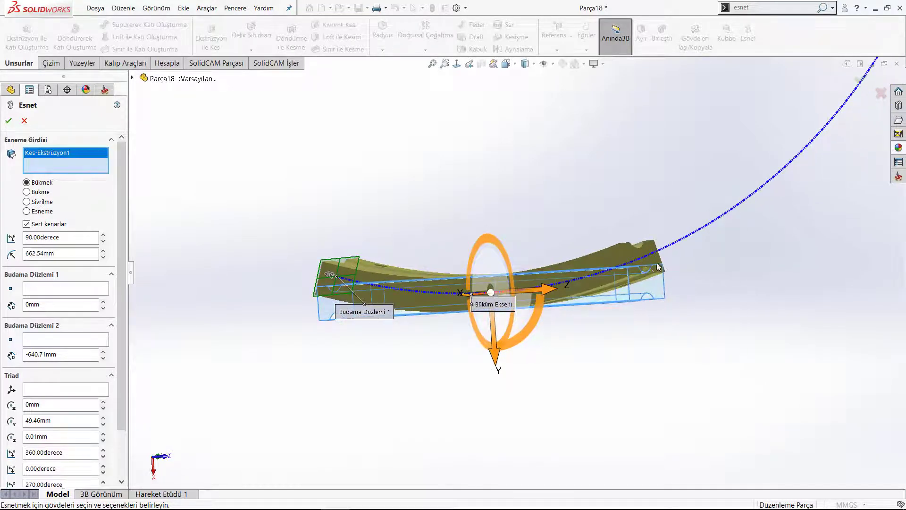
middle_click_drag(569, 252, 600, 236)
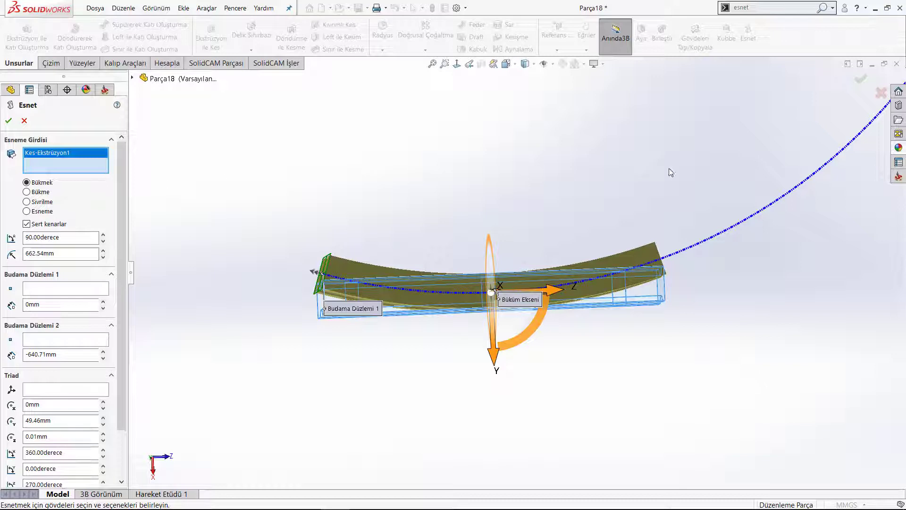
middle_click_drag(328, 273, 335, 276)
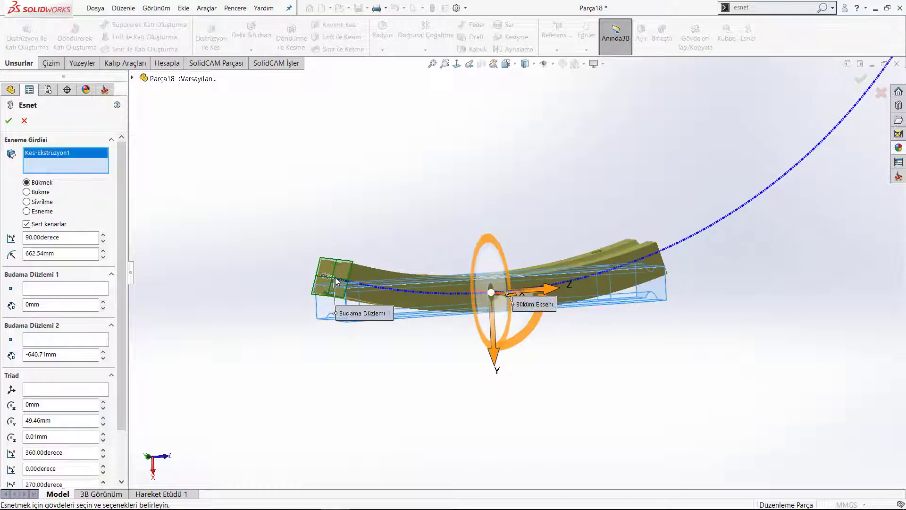
scroll(635, 183, "up", 5)
scroll(634, 183, "down", 2)
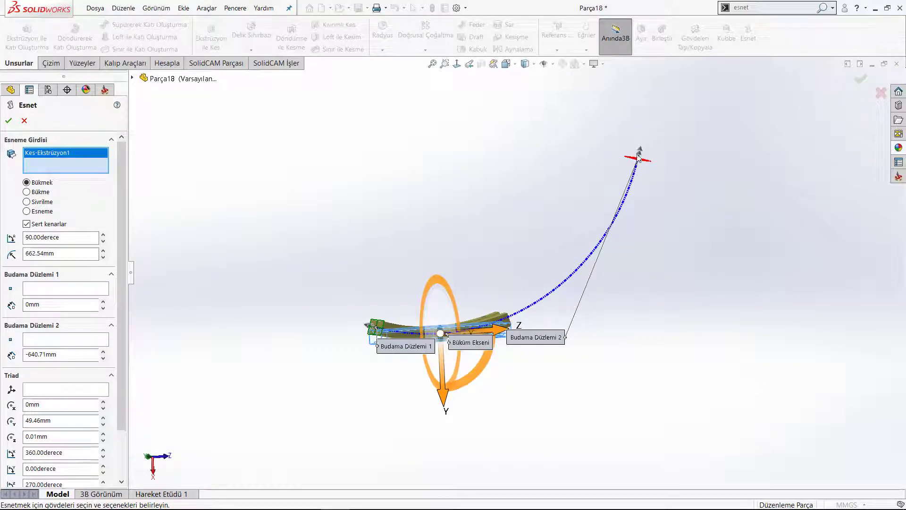
Drag trim plane 2 to -27.76 mm and trim plane 1 to -3.09 mm.
left_click_drag(638, 157, 434, 219)
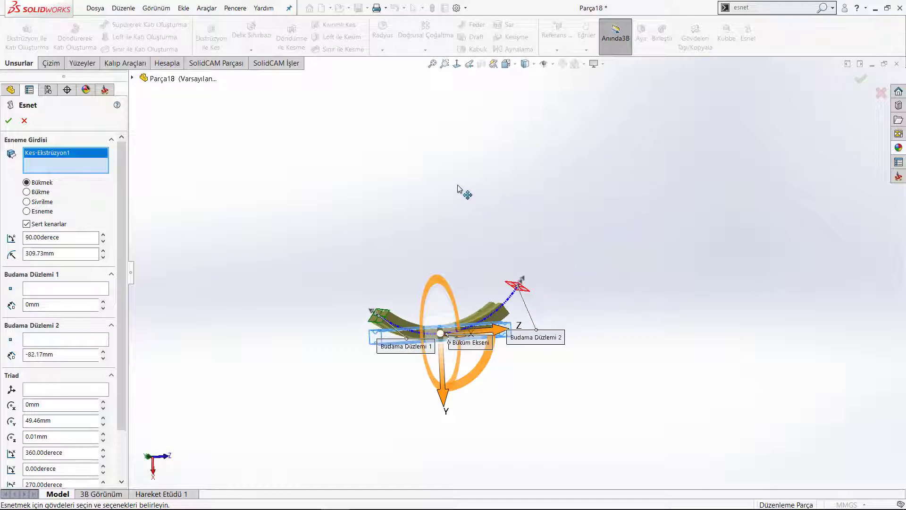
scroll(398, 301, "down", 2)
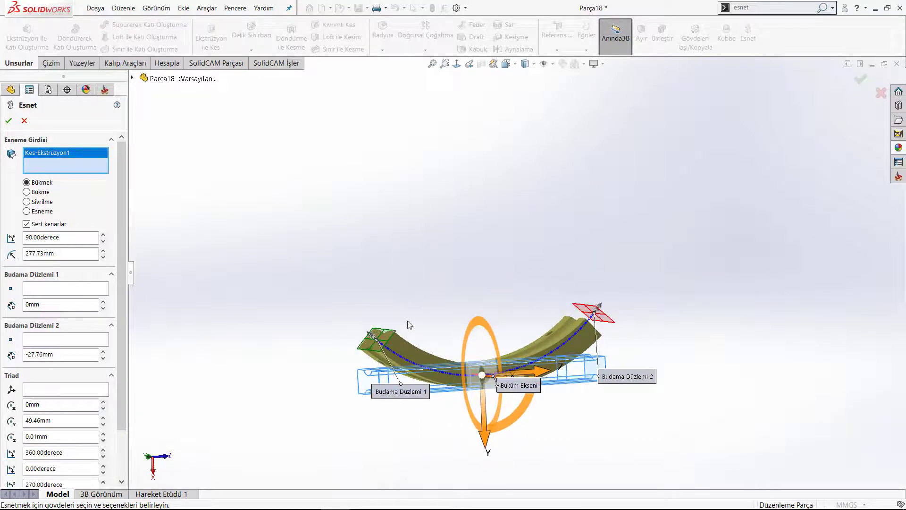
mouse_move(371, 335)
left_mouse_down()
mouse_move(287, 296)
mouse_move(406, 370)
mouse_move(521, 352)
mouse_move(431, 349)
left_mouse_up()
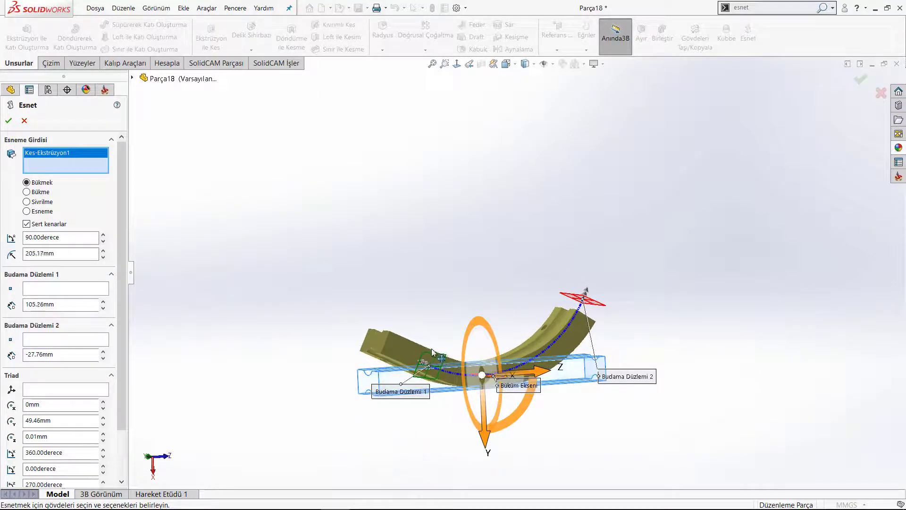
mouse_move(431, 349)
left_mouse_down()
mouse_move(392, 295)
mouse_move(352, 203)
left_mouse_up()
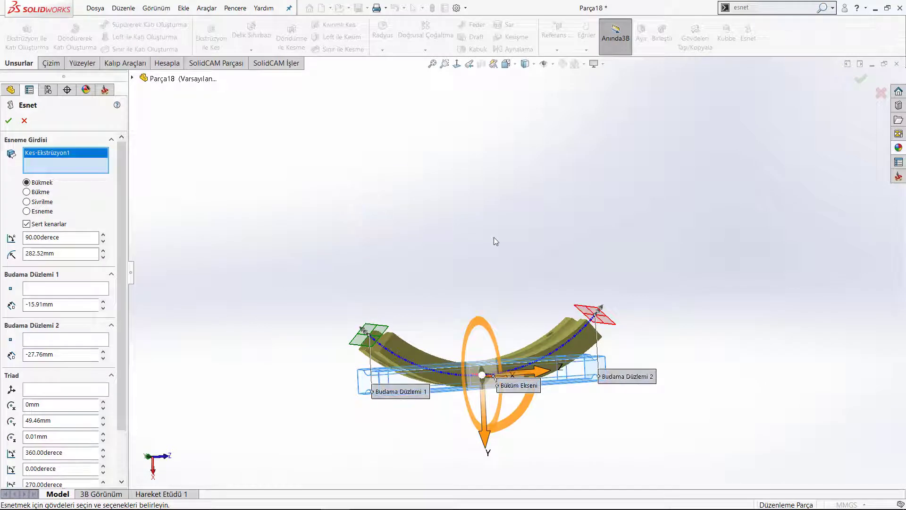
mouse_move(494, 237)
middle_mouse_down()
mouse_move(456, 212)
mouse_move(464, 244)
mouse_move(469, 220)
middle_mouse_up()
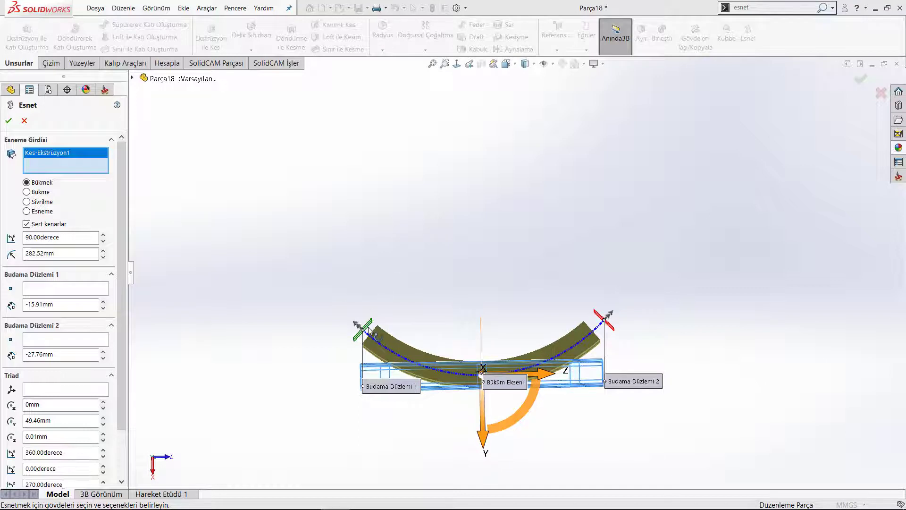
left_click_drag(357, 325, 348, 319)
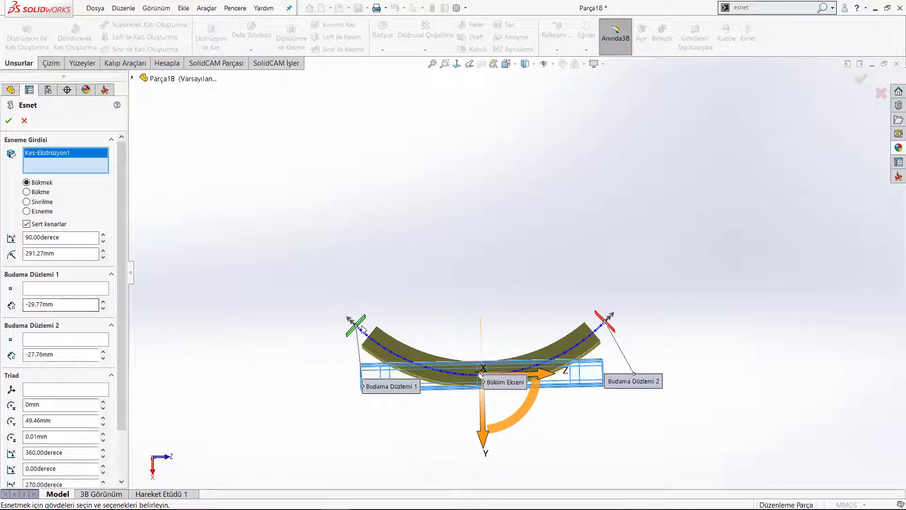
mouse_move(349, 320)
left_mouse_down()
mouse_move(386, 340)
mouse_move(367, 330)
left_mouse_up()
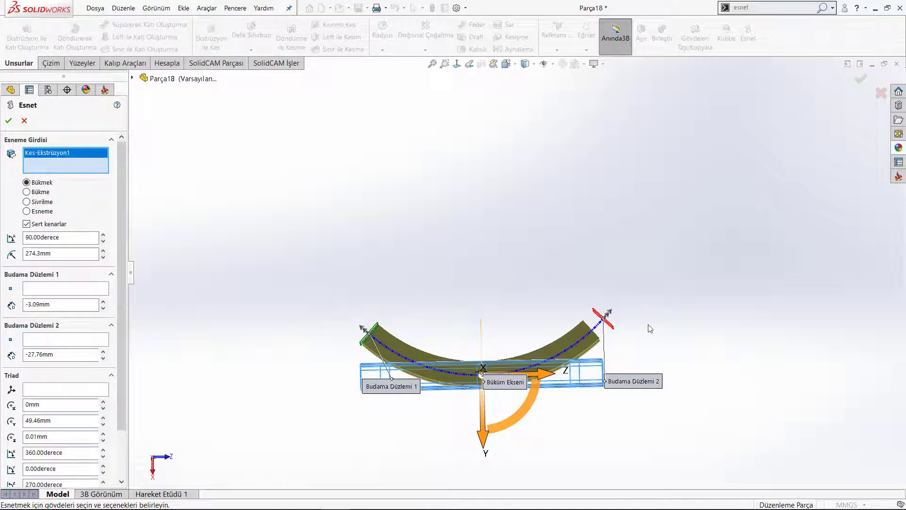
Set both Budama Düzlemi 1 and 2 trim plane distances to 50 mm.
double_click(61, 305)
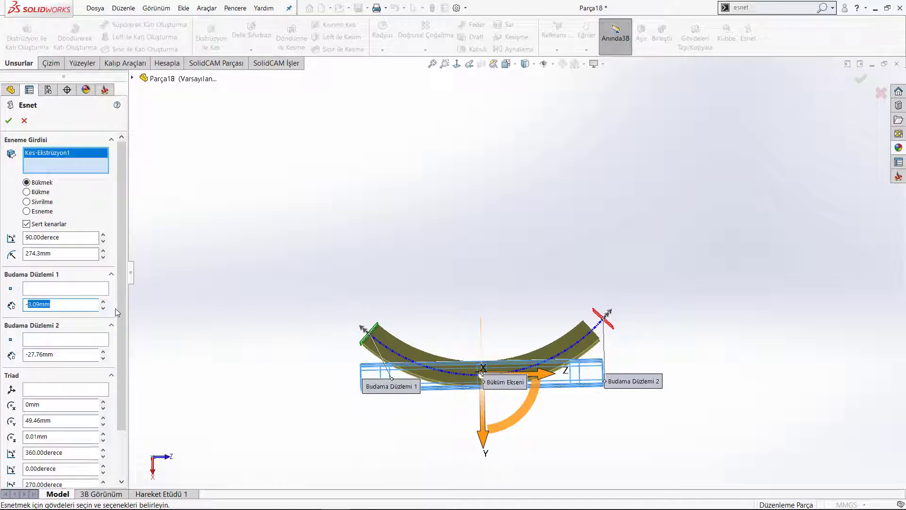
type("50")
key("Return")
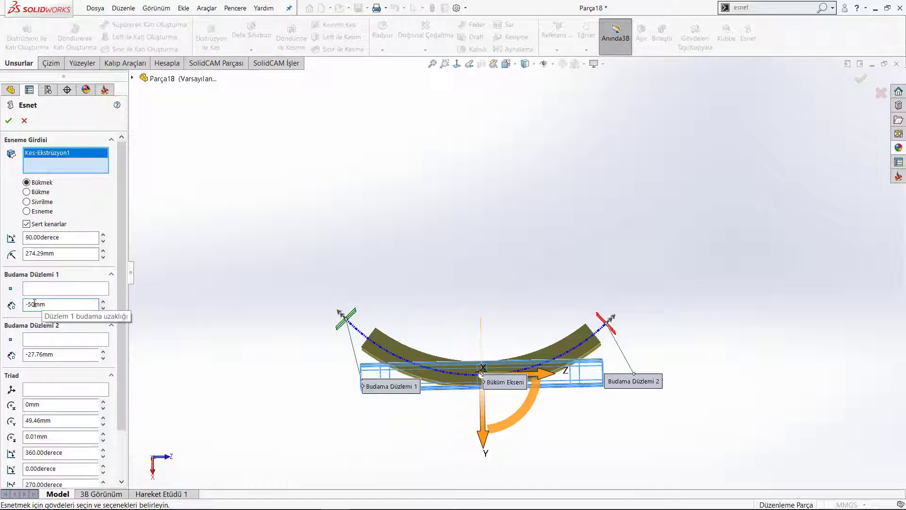
left_click(65, 355)
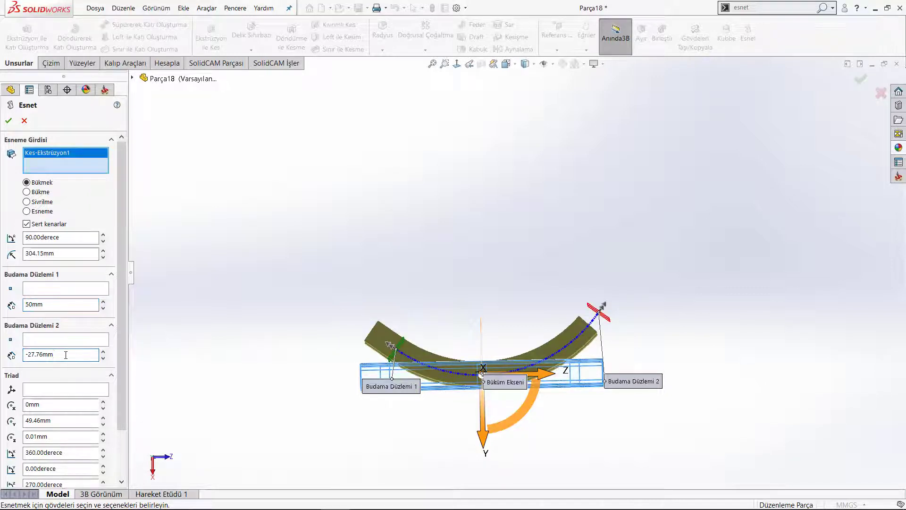
double_click(65, 355)
type("50")
left_click(65, 377)
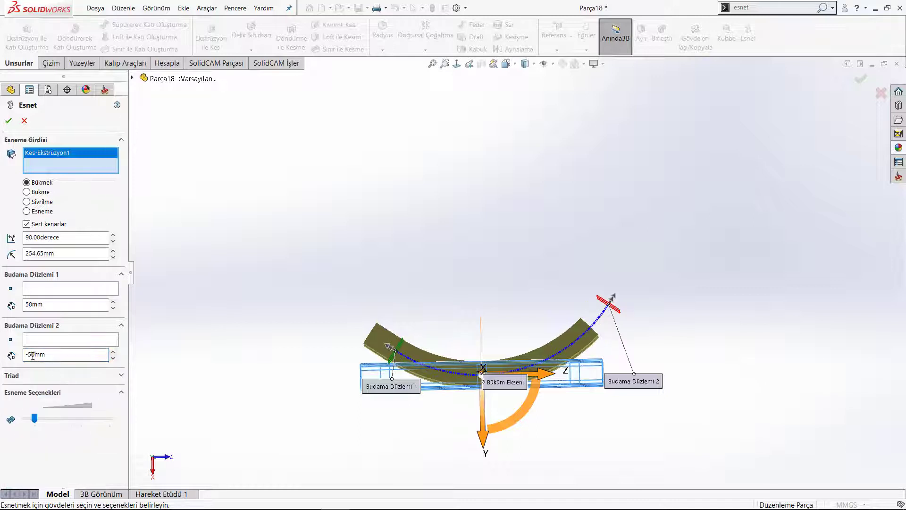
key("Return")
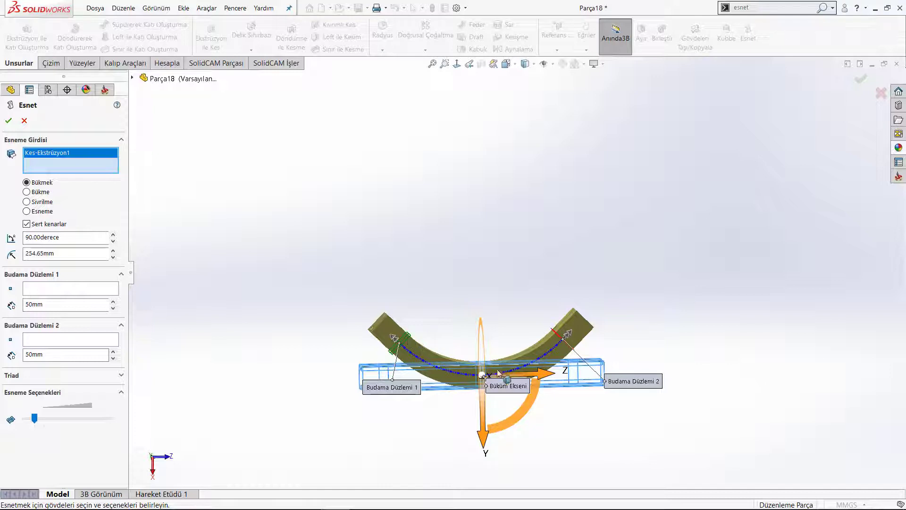
middle_click_drag(532, 357, 525, 340)
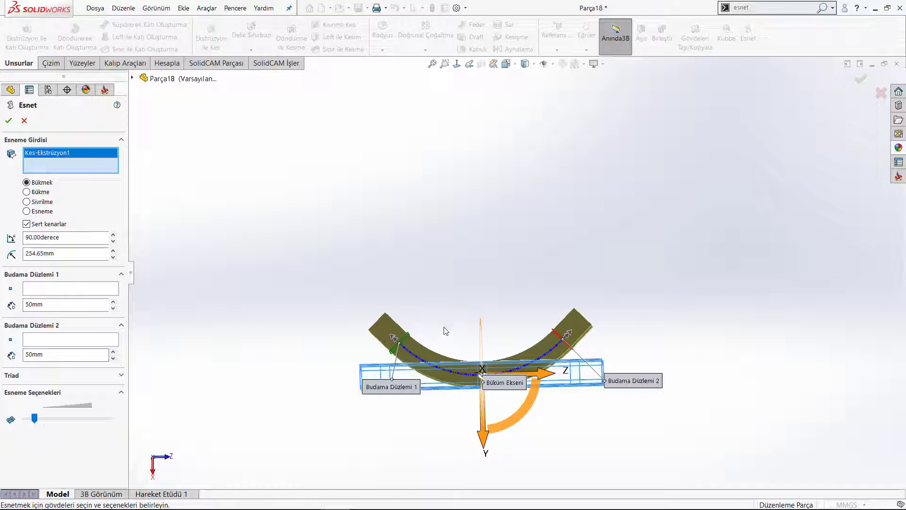
scroll(444, 331, "down", 2)
scroll(444, 334, "down", 2)
middle_click_drag(452, 325, 451, 322)
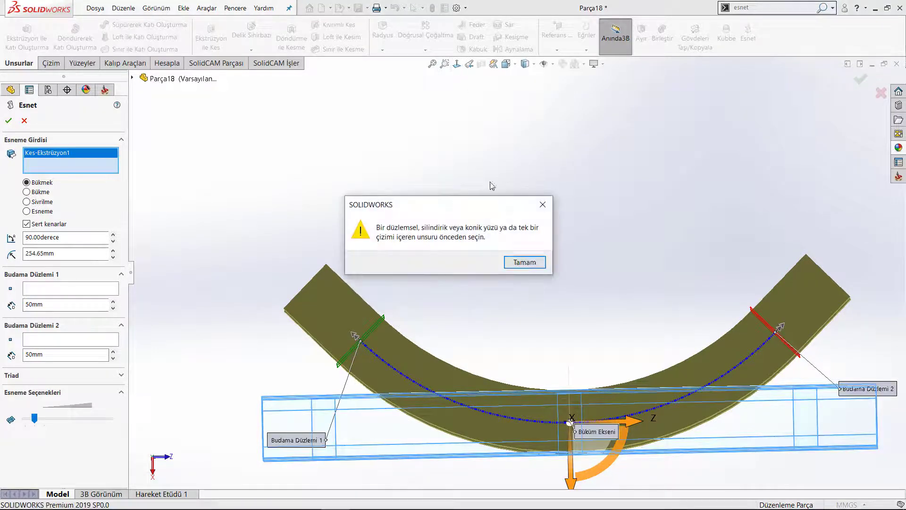
Dismiss the warning and raise both trim plane distances to 100 mm.
left_click(533, 263)
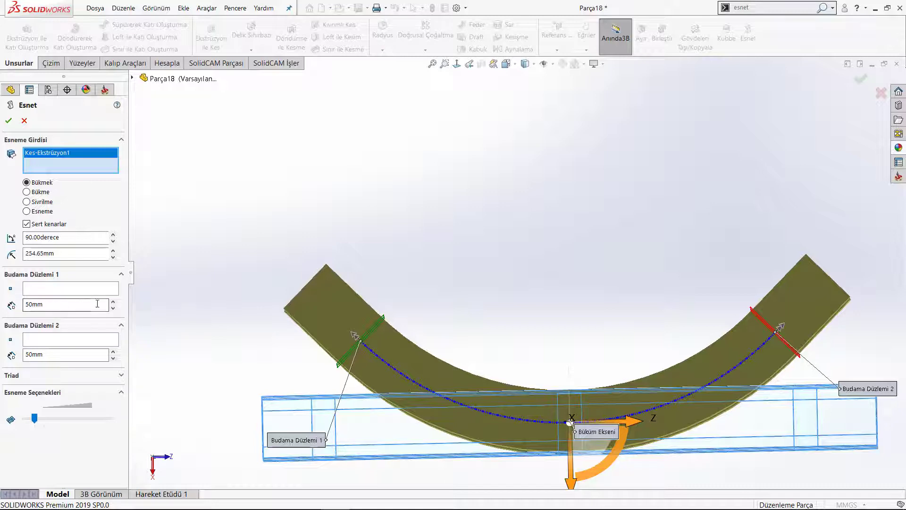
left_click(113, 302)
left_click(114, 302)
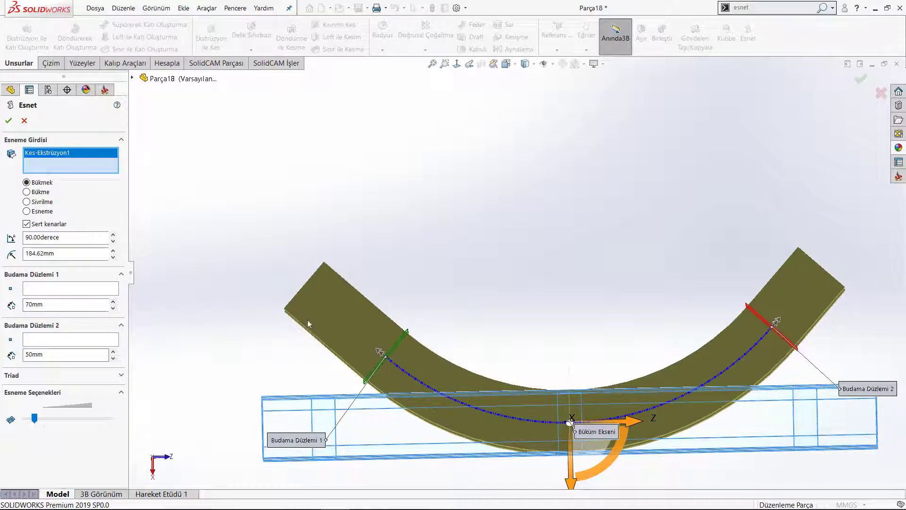
left_click(113, 301)
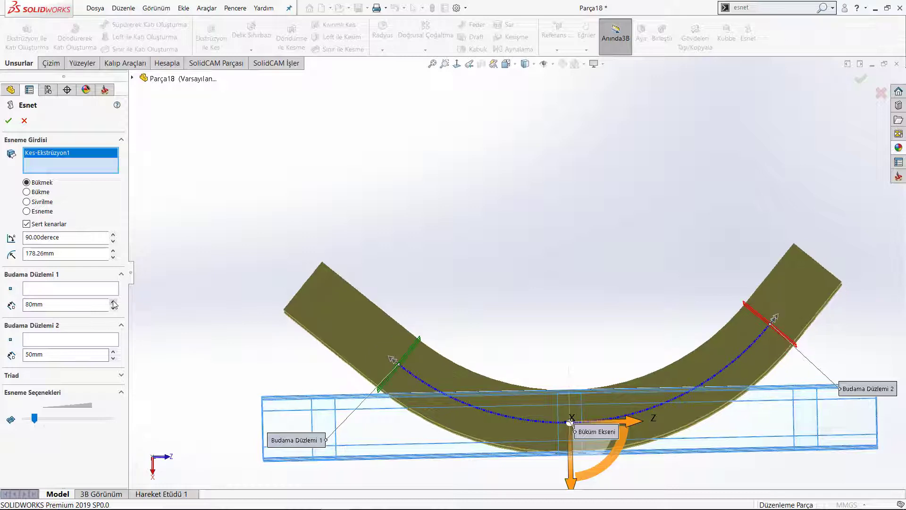
left_click(113, 301)
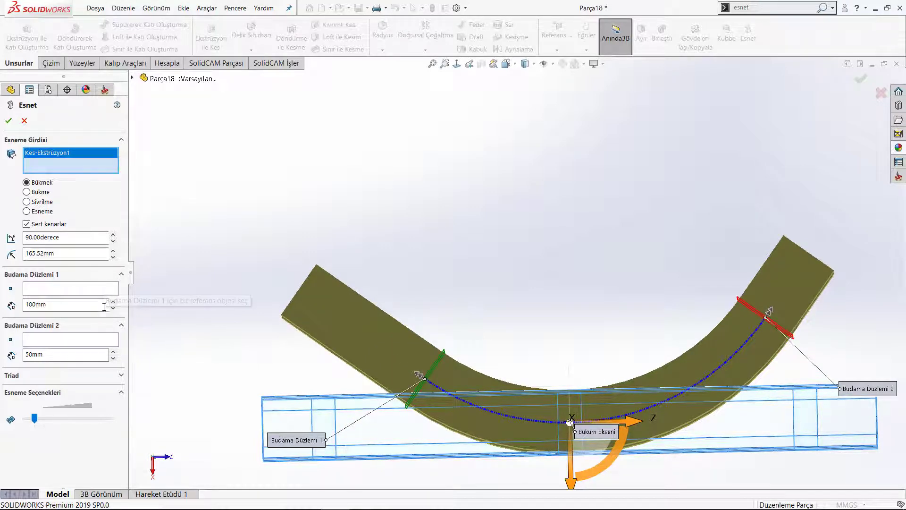
left_click(113, 351)
left_click(113, 352)
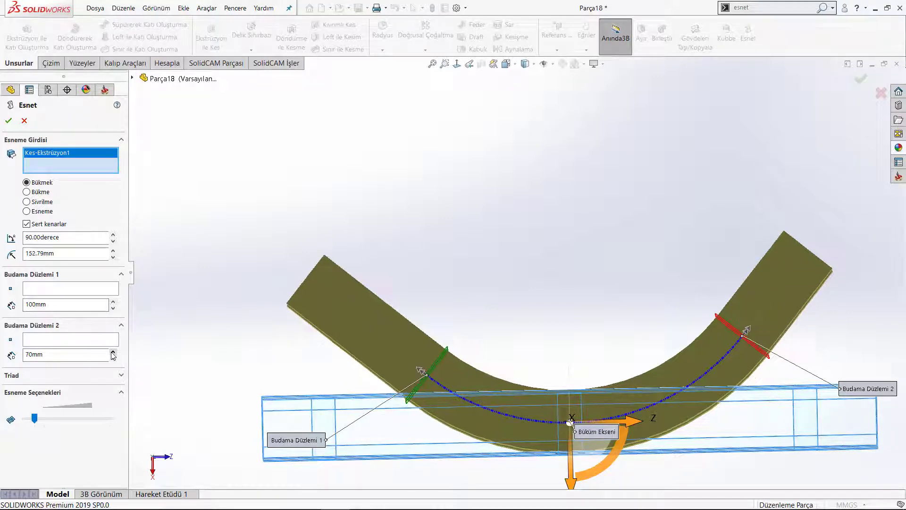
left_click(113, 351)
left_click(113, 351)
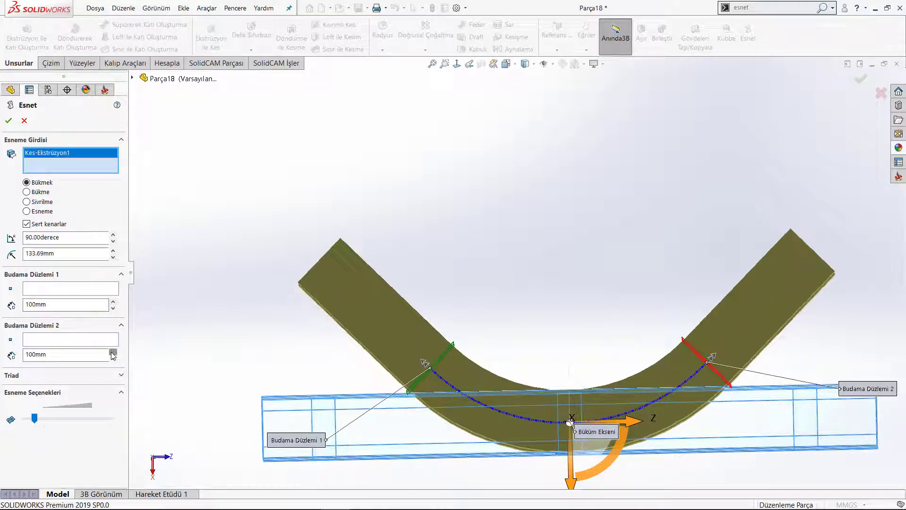
Accept the 90° Esnet1 flex, orbit the bent bar, and open Hesapla (Evaluate).
left_click(11, 122)
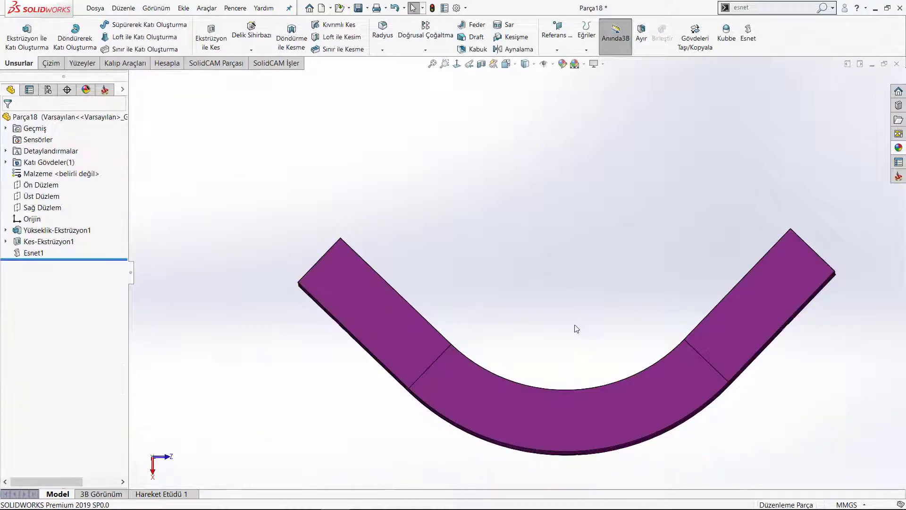
mouse_move(532, 241)
middle_mouse_down()
mouse_move(510, 433)
mouse_move(531, 404)
mouse_move(706, 360)
mouse_move(740, 363)
mouse_move(742, 410)
mouse_move(621, 224)
middle_mouse_up()
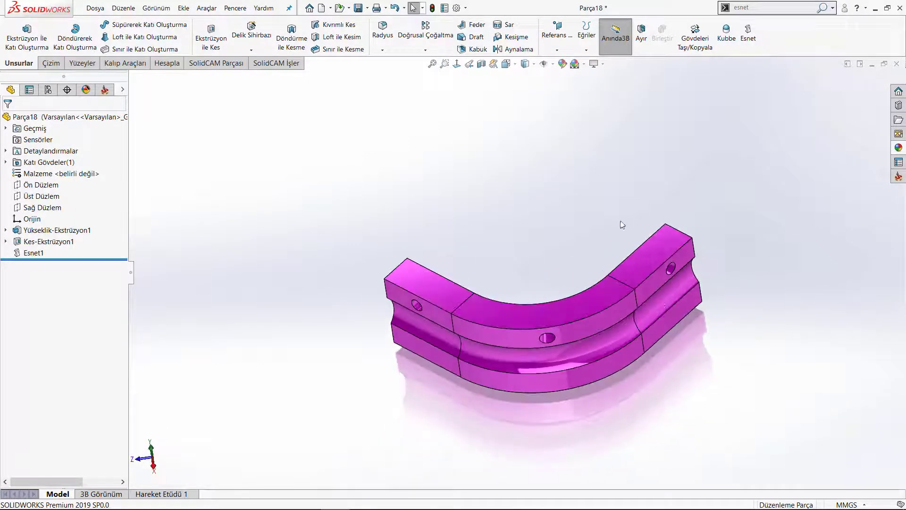
mouse_move(622, 286)
middle_mouse_down()
mouse_move(633, 347)
mouse_move(570, 208)
middle_mouse_up()
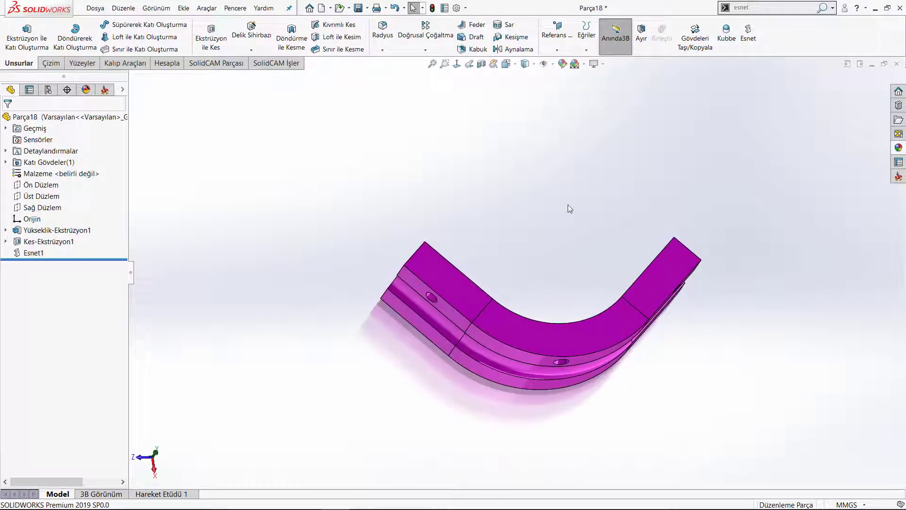
left_click(160, 64)
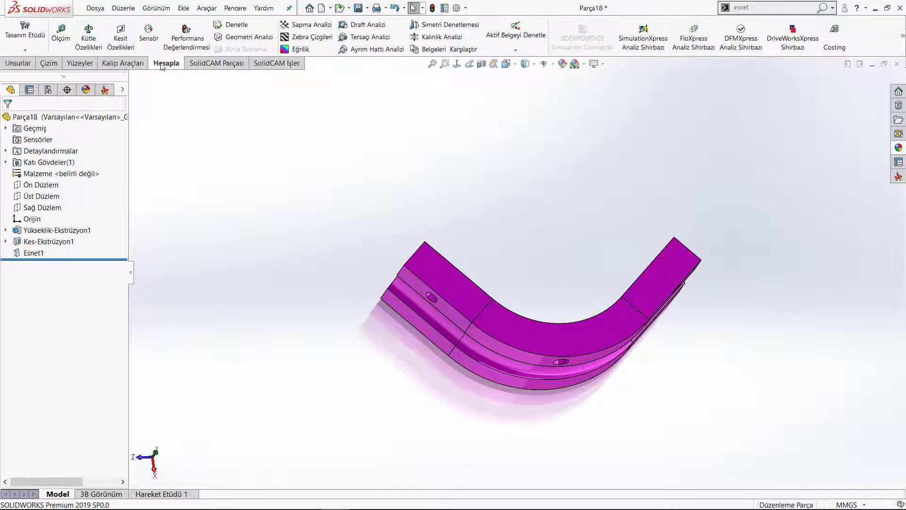
left_click(58, 37)
middle_click_drag(378, 395, 389, 304)
scroll(450, 280, "down", 5)
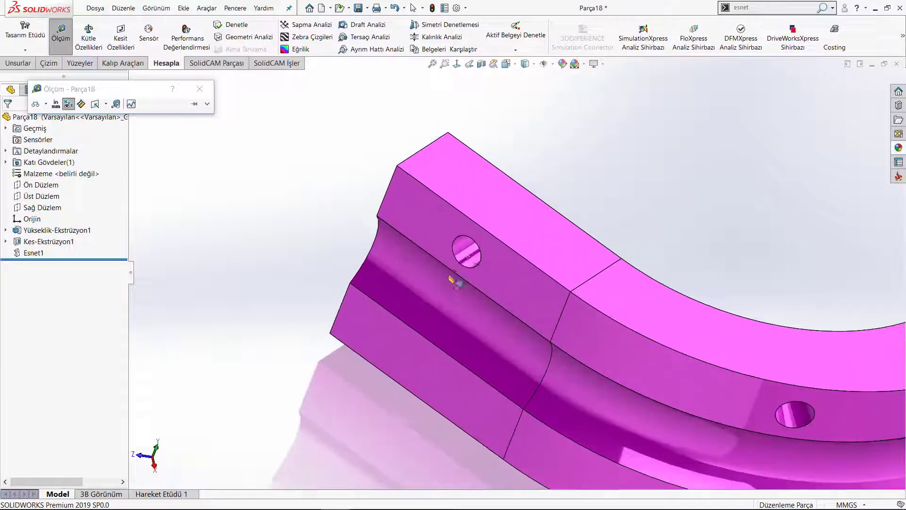
left_click(468, 255)
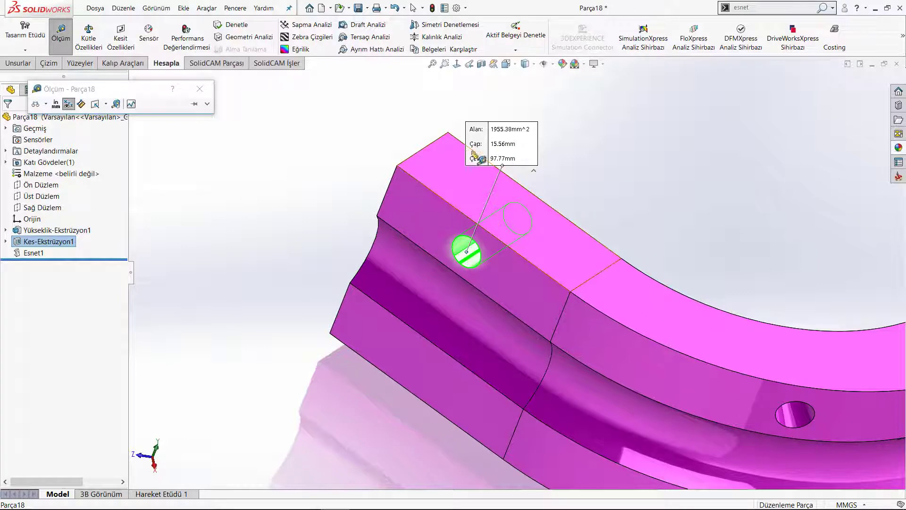
key("Escape")
scroll(724, 304, "up", 2)
scroll(707, 360, "down", 2)
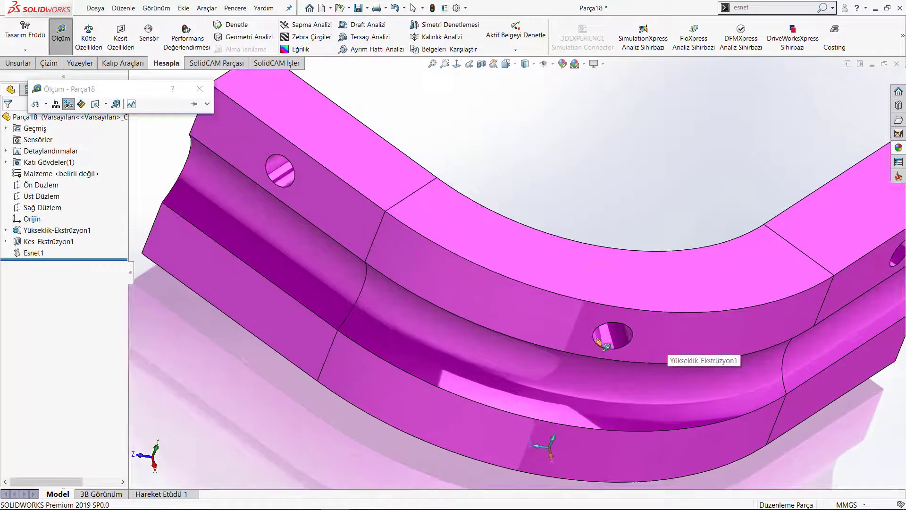
left_click(608, 337)
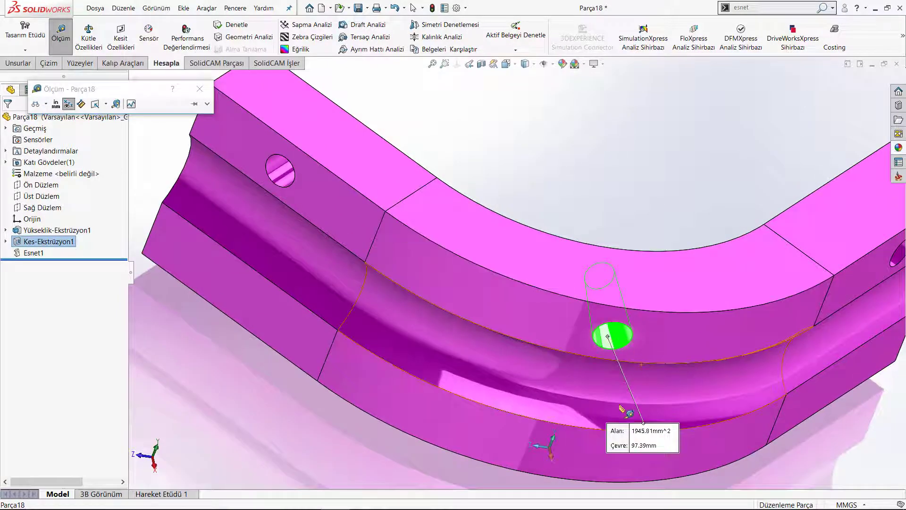
mouse_move(646, 283)
middle_mouse_down()
mouse_move(633, 313)
mouse_move(616, 225)
middle_mouse_up()
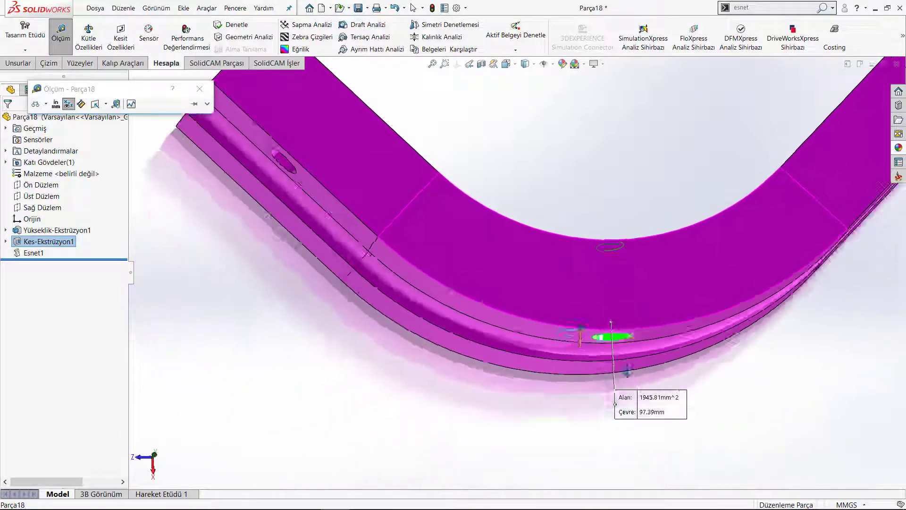
scroll(616, 224, "up", 2)
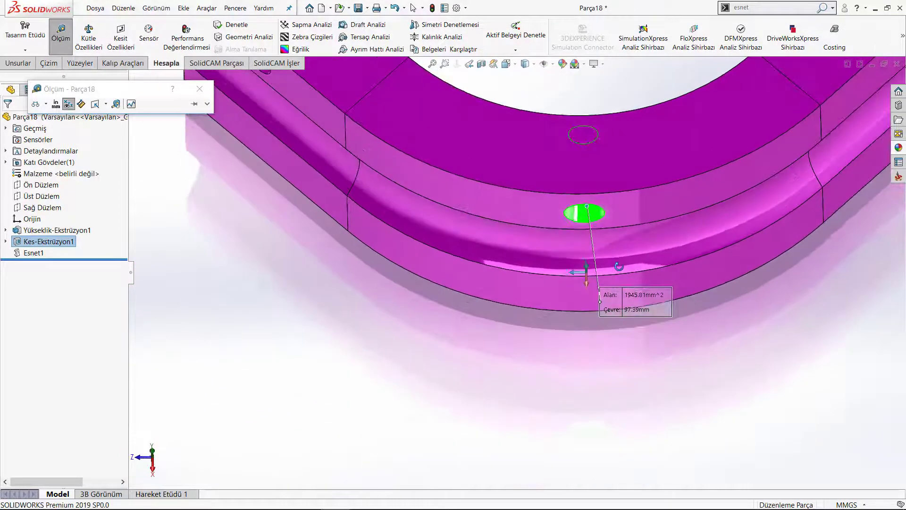
scroll(613, 199, "up", 3)
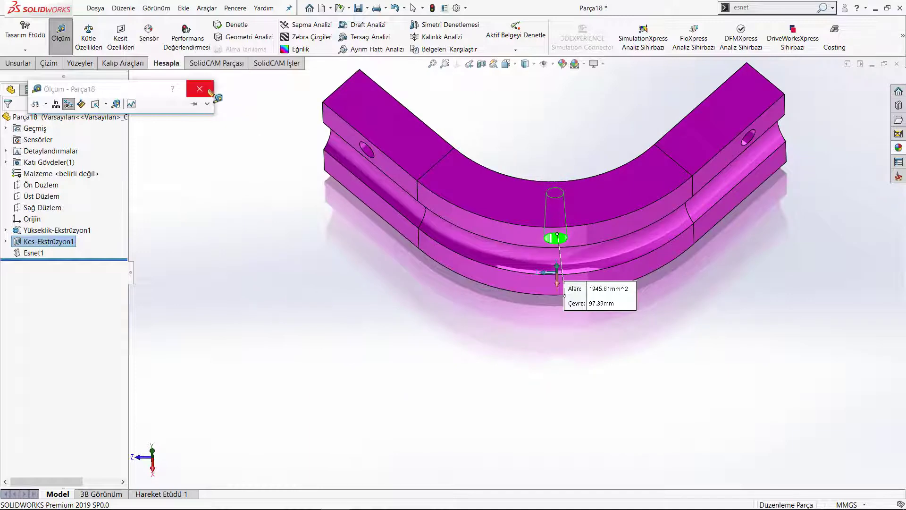
key("Escape")
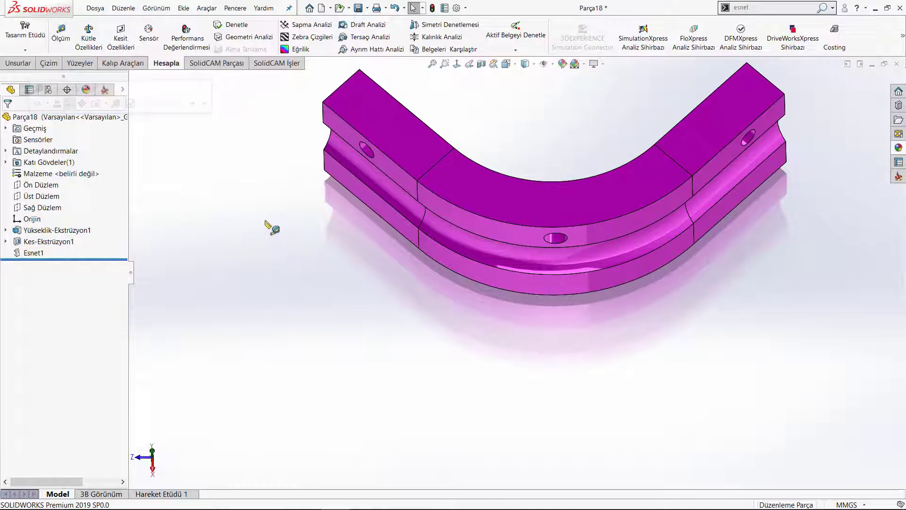
key("Escape")
Orbit the bent bar to a lower viewpoint and open Esnet1 for editing.
mouse_move(268, 228)
middle_mouse_down()
mouse_move(530, 142)
mouse_move(536, 204)
mouse_move(461, 265)
middle_mouse_up()
left_click(444, 318)
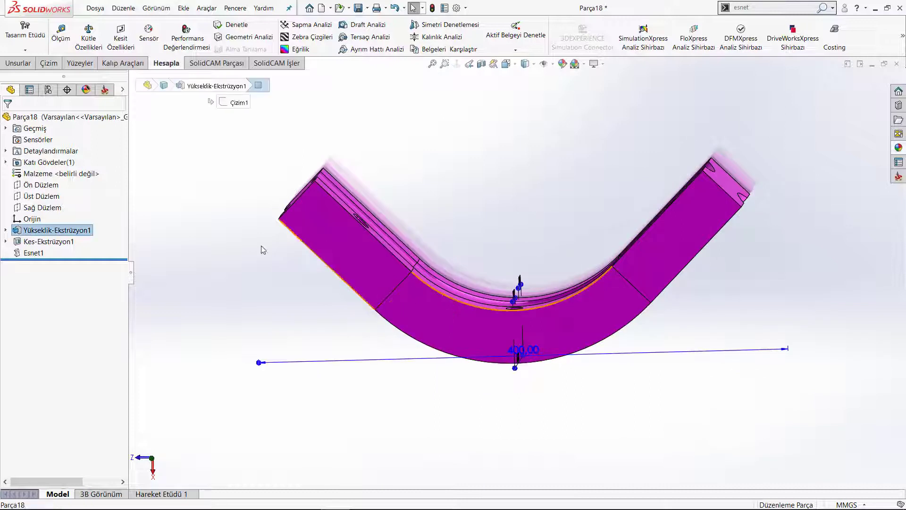
key("Escape")
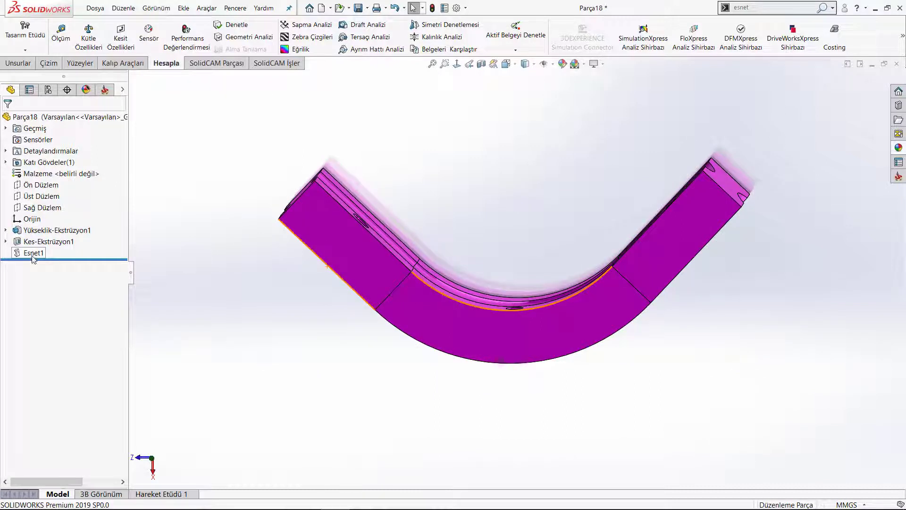
left_click(33, 254)
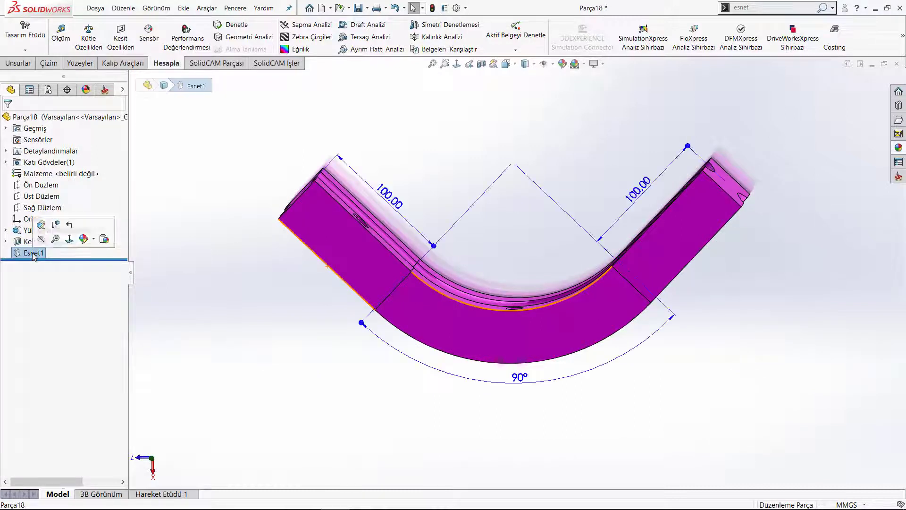
left_click(41, 226)
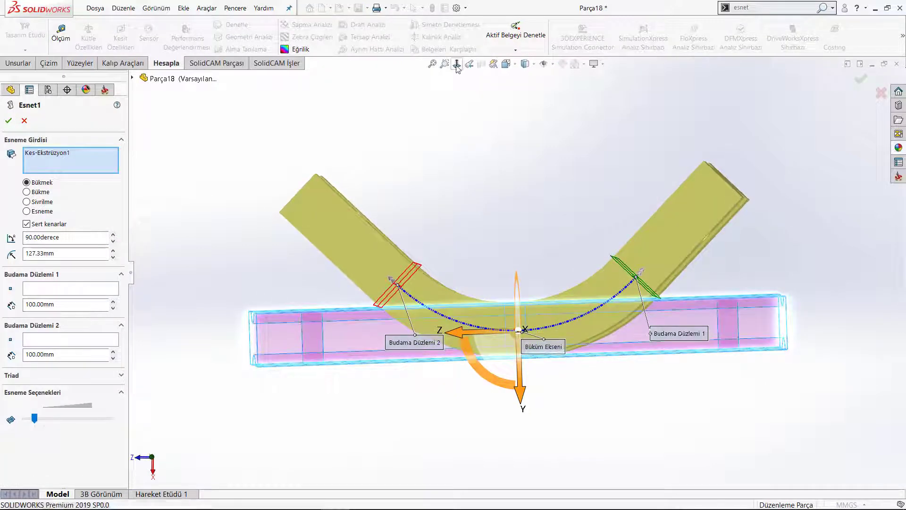
Dismiss the face-selection warning, exit without changes, and reopen Esnet1 for editing.
left_click(457, 66)
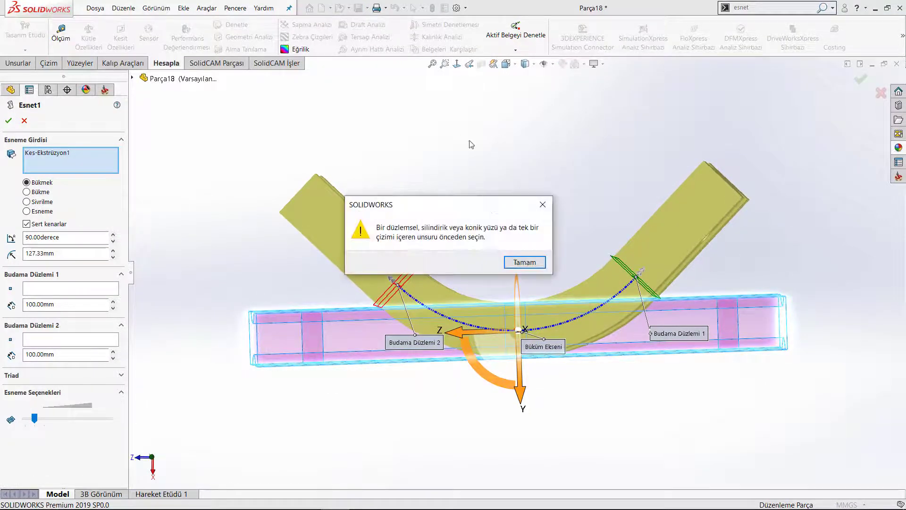
left_click(527, 265)
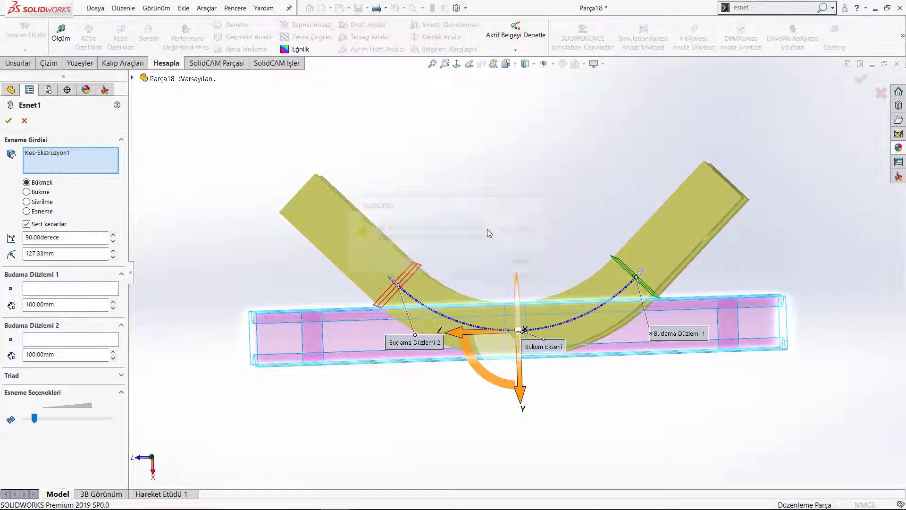
left_click(24, 120)
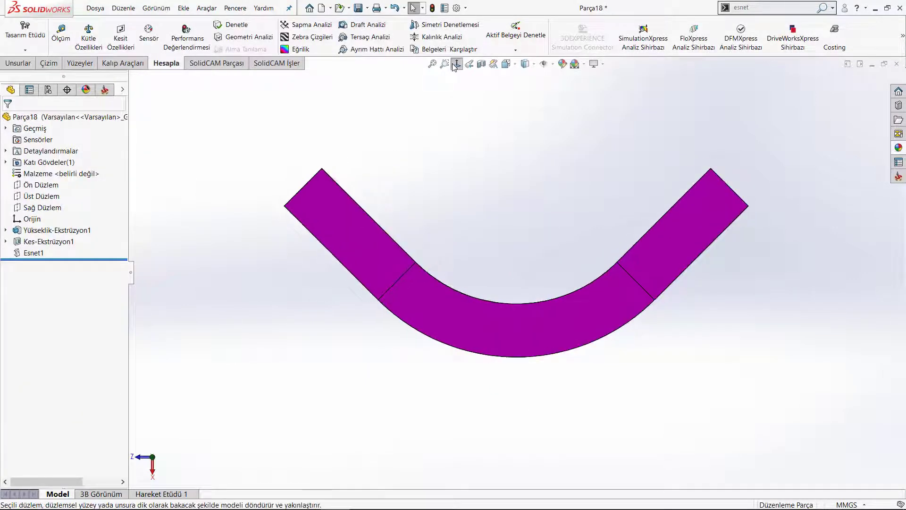
left_click(33, 253)
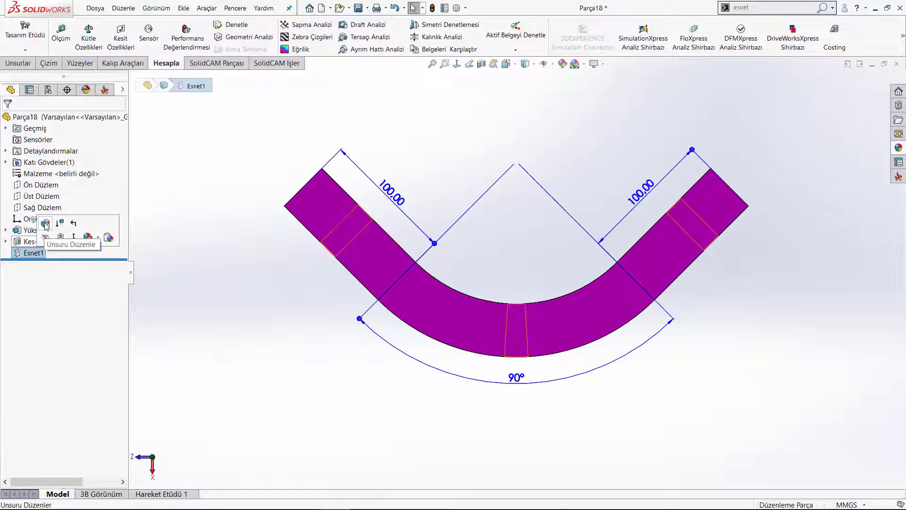
left_click(45, 224)
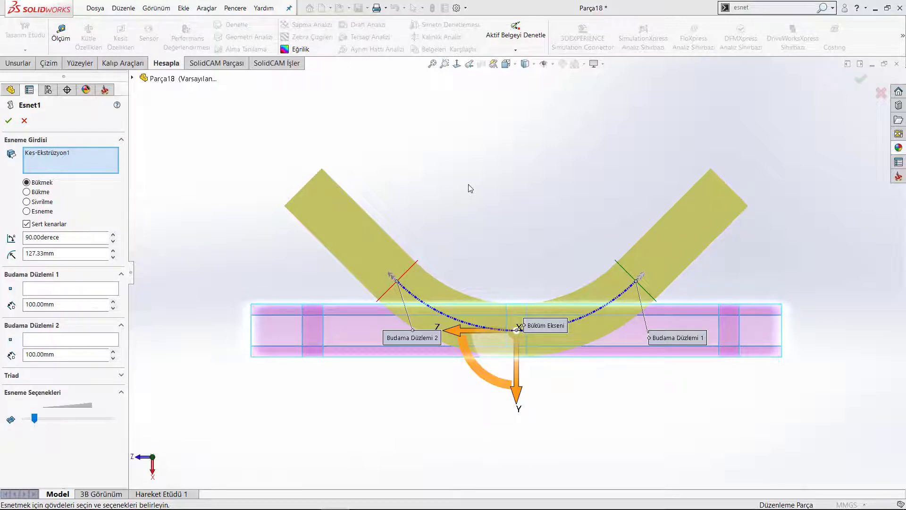
Orbit above the part and drag the triad's blue ring to swing the Esnet1 bend.
middle_click_drag(481, 197, 382, 254)
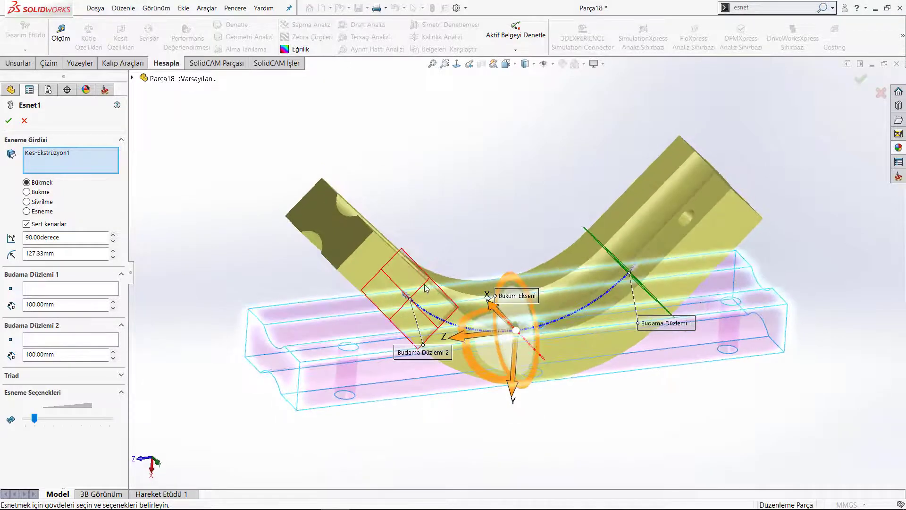
middle_click_drag(497, 226, 501, 241)
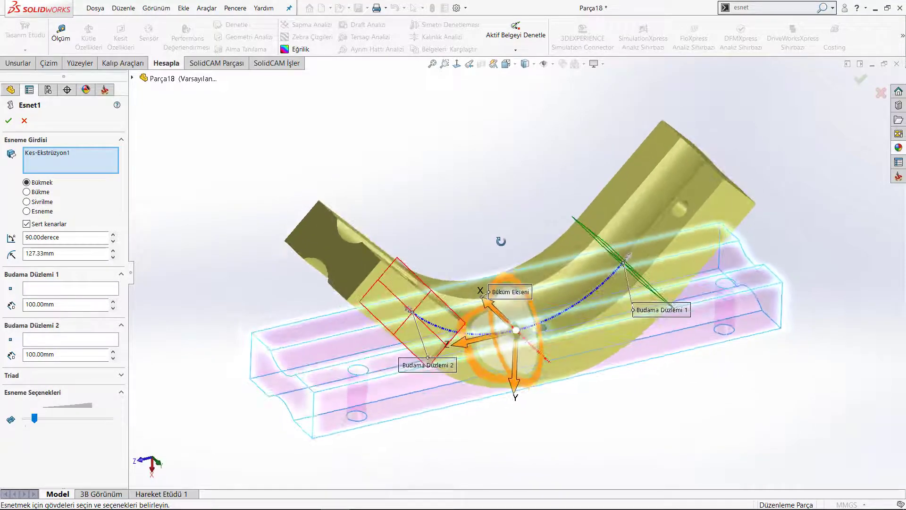
middle_click_drag(532, 307, 562, 334)
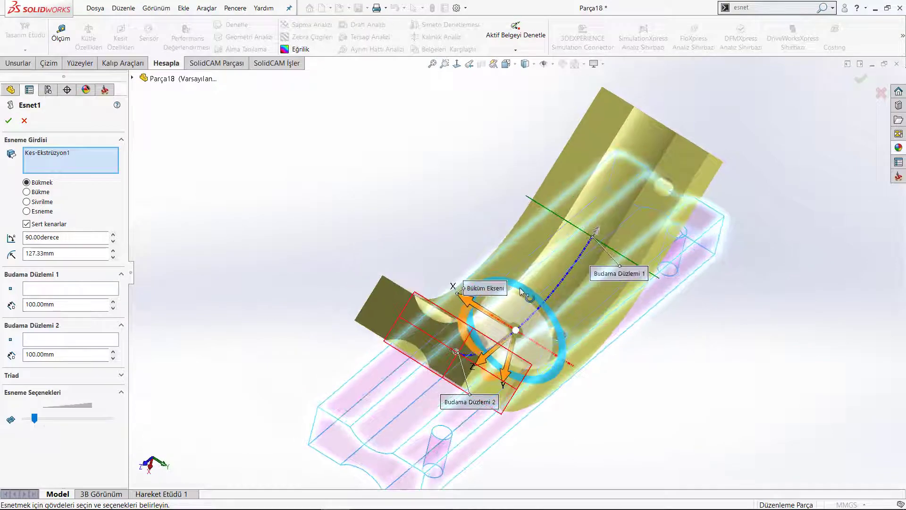
mouse_move(521, 291)
left_mouse_down()
mouse_move(551, 335)
mouse_move(544, 316)
left_mouse_up()
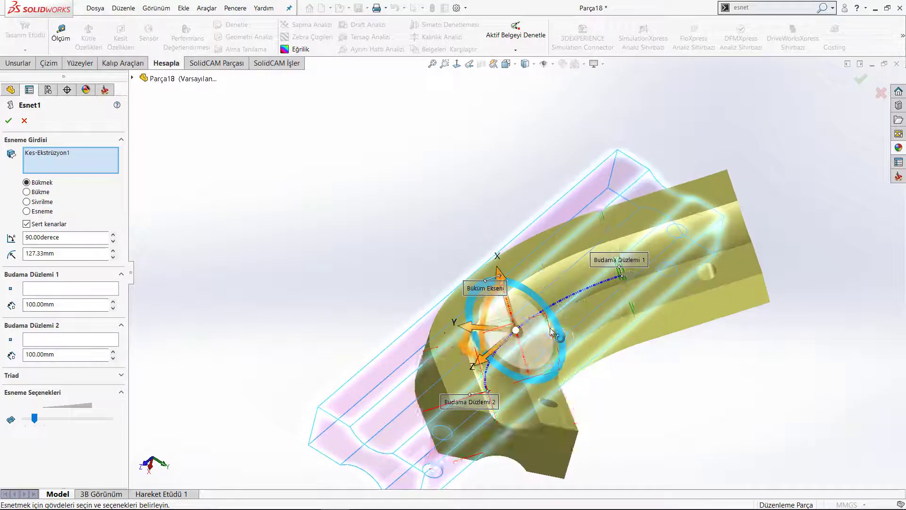
Replace the triad's last rotation value 211 with 270° and view the bar side-on.
left_click(119, 376)
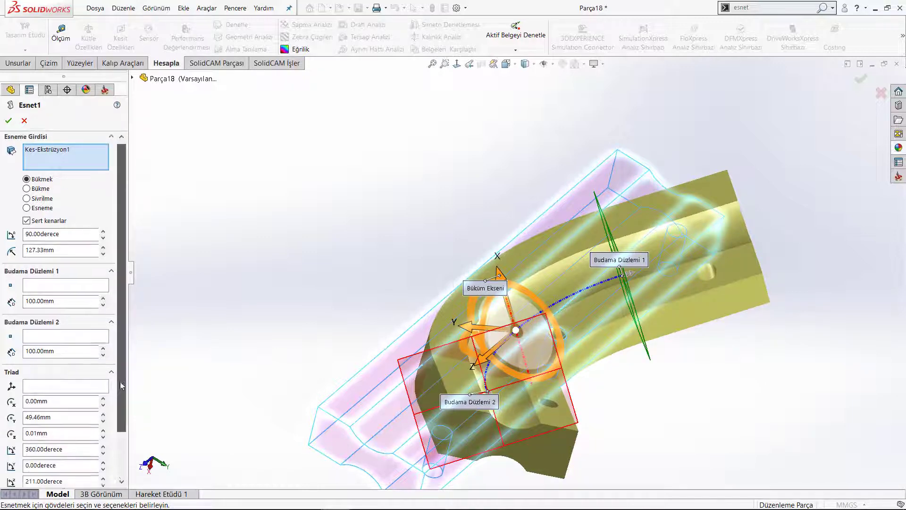
scroll(120, 417, "down", 3)
double_click(72, 427)
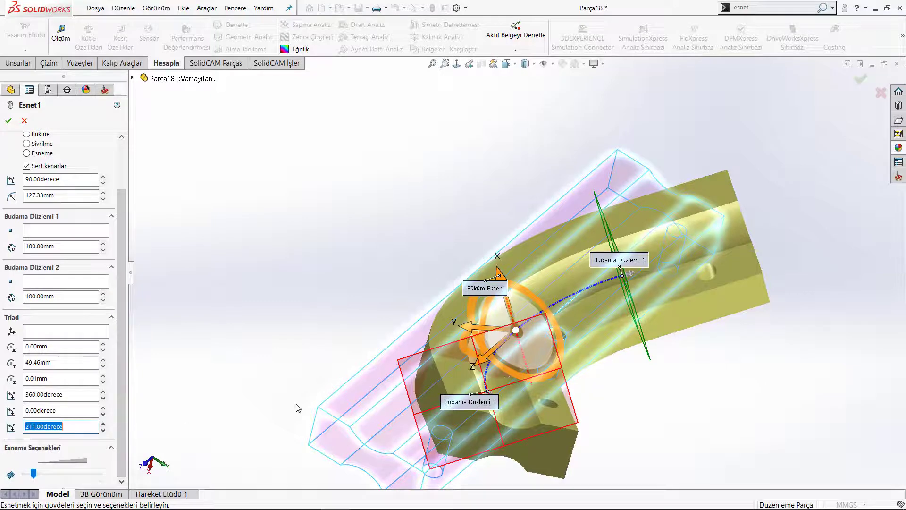
type("270")
key("Return")
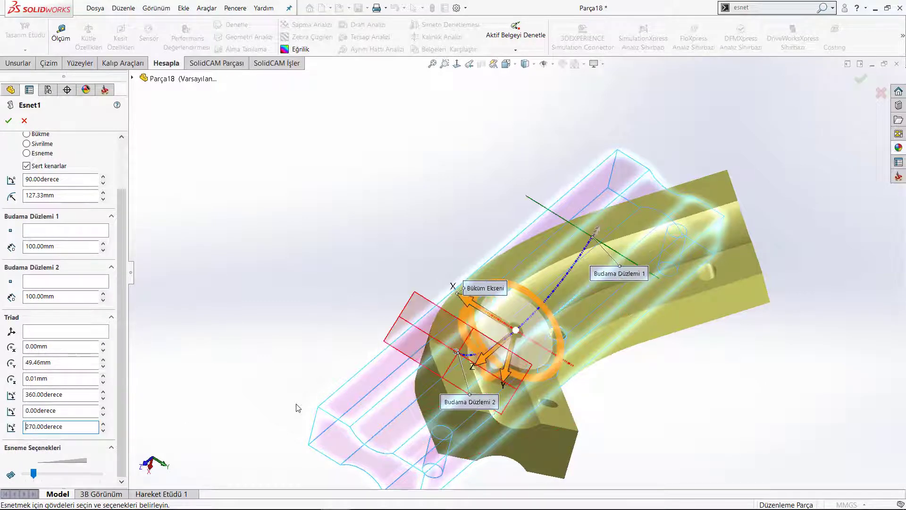
mouse_move(346, 343)
middle_mouse_down()
mouse_move(215, 290)
mouse_move(250, 300)
middle_mouse_up()
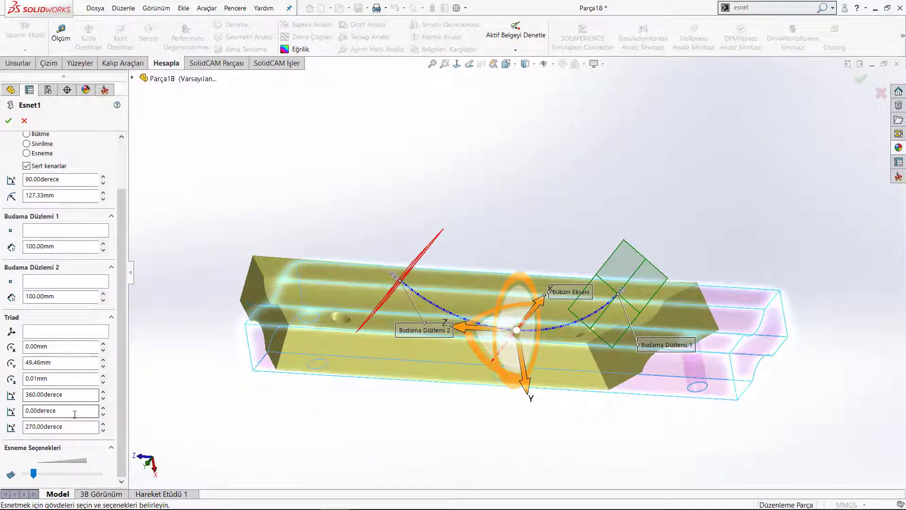
Nudge the triad rotations, leaving the middle at 0° and the first at 361°.
left_click(103, 408)
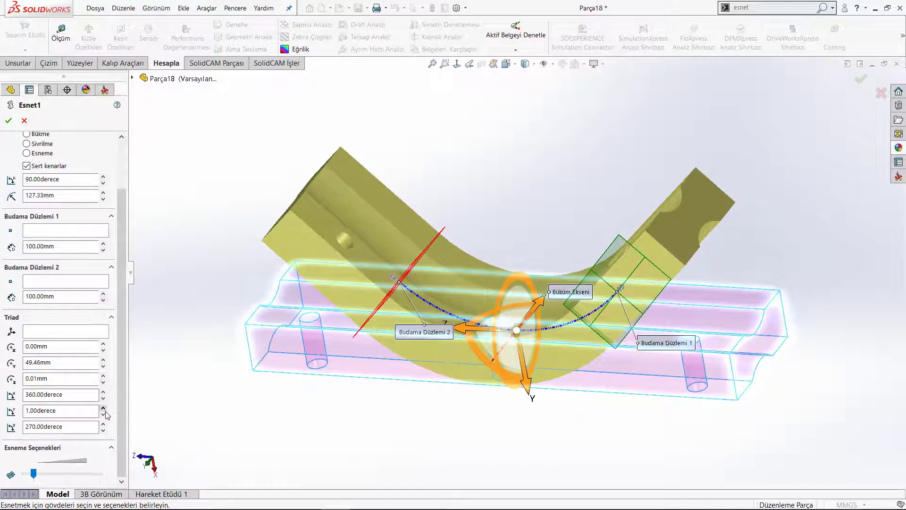
left_click(103, 413)
left_click(104, 408)
left_click(103, 415)
left_click(104, 415)
left_click(104, 415)
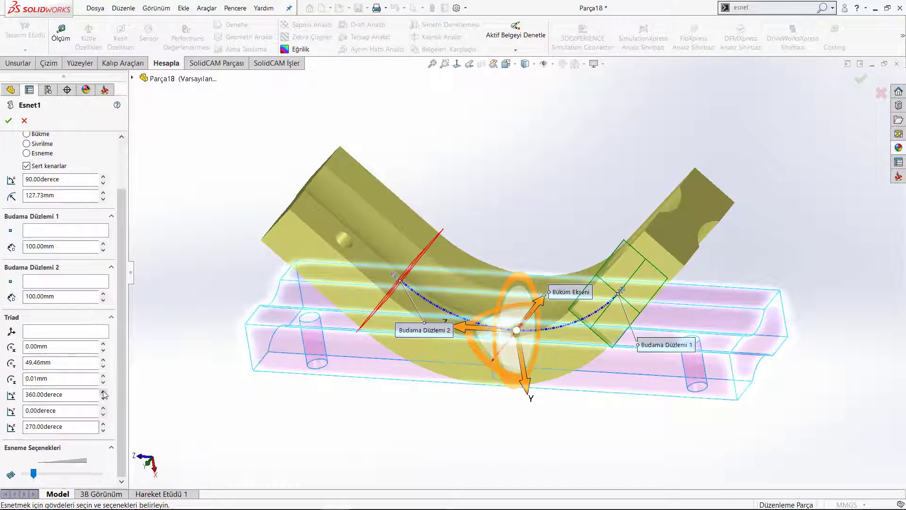
left_click(103, 392)
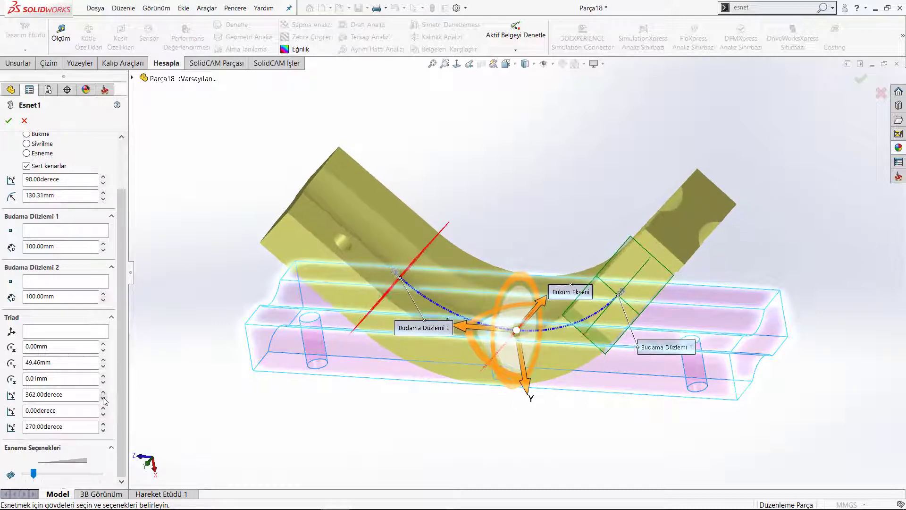
left_click(103, 399)
Move the triad to Z -29.99 mm and Y 129.46 mm with the spin arrows.
left_click(102, 376)
left_click(103, 375)
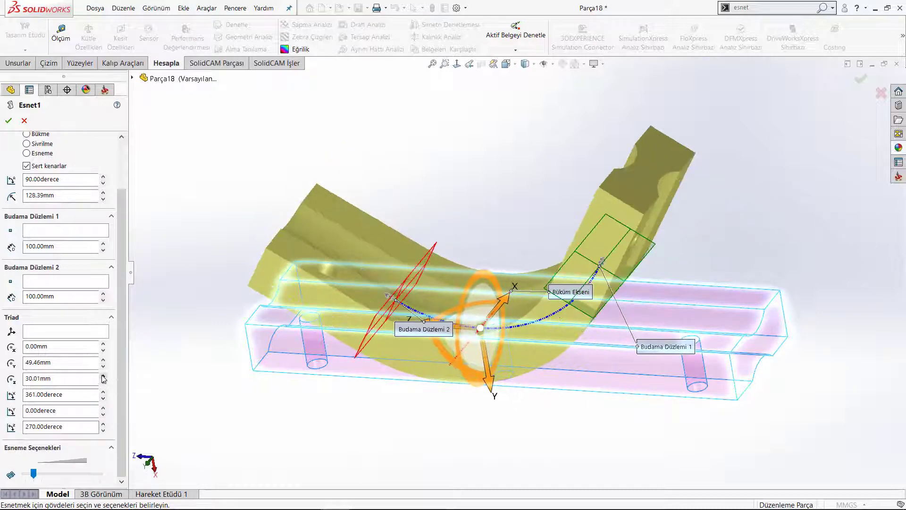
left_click(103, 383)
left_click(103, 384)
left_click(102, 384)
left_click(102, 383)
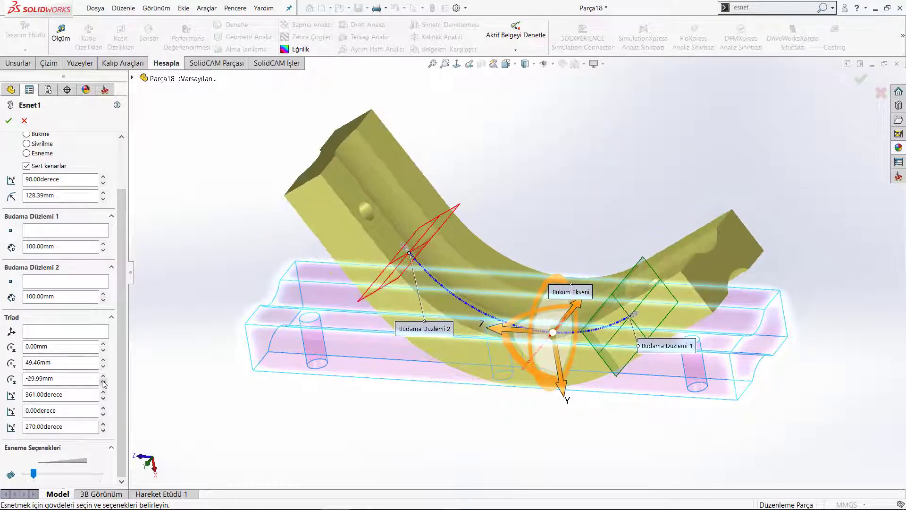
left_click(103, 360)
left_click(103, 359)
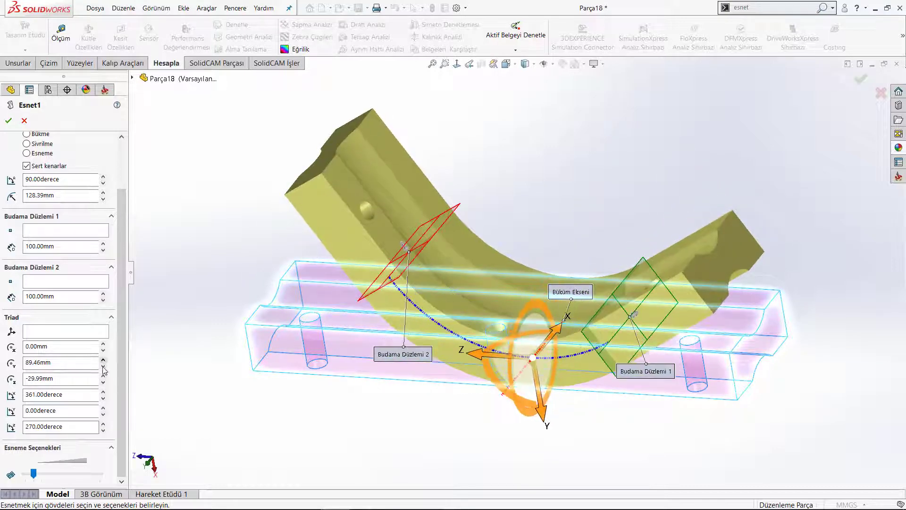
left_click(103, 367)
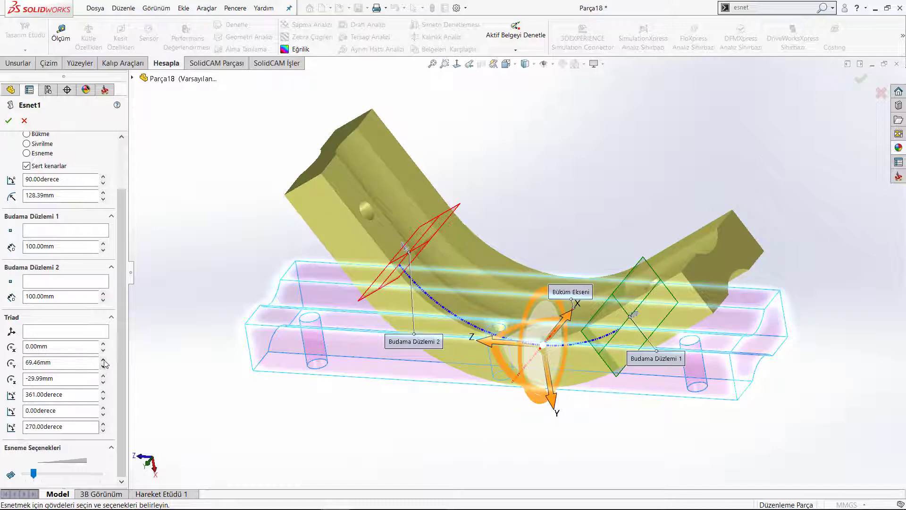
left_click(103, 360)
left_click(103, 360)
left_click(103, 359)
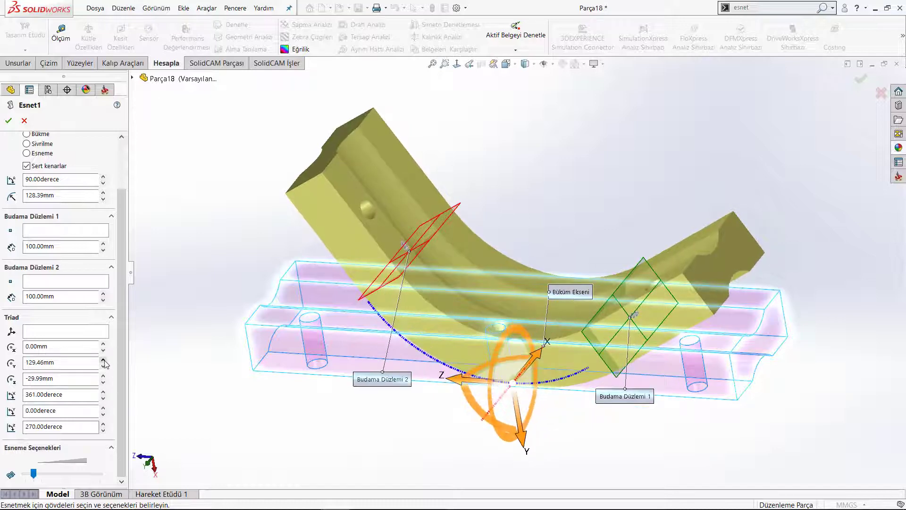
Turn the triad ring to 230.5° and set its X position to 30 mm.
left_click_drag(501, 405, 488, 369)
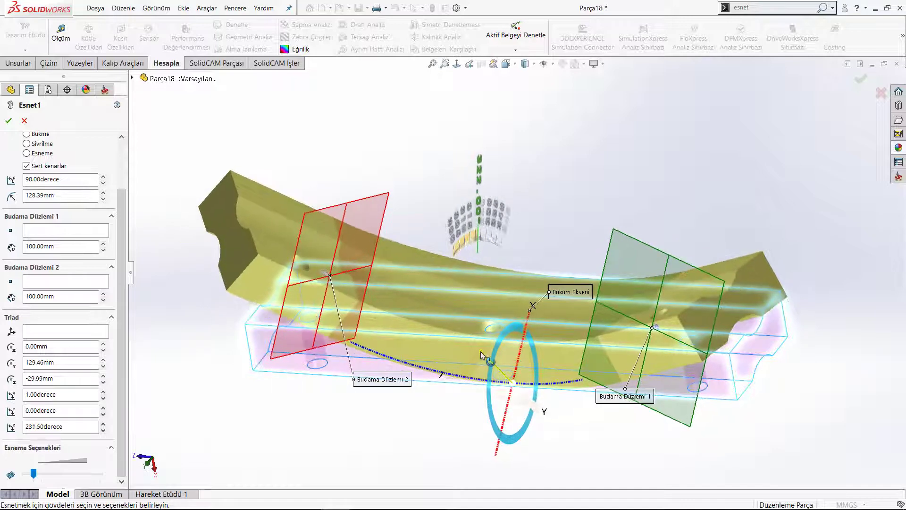
left_click_drag(489, 369, 493, 373)
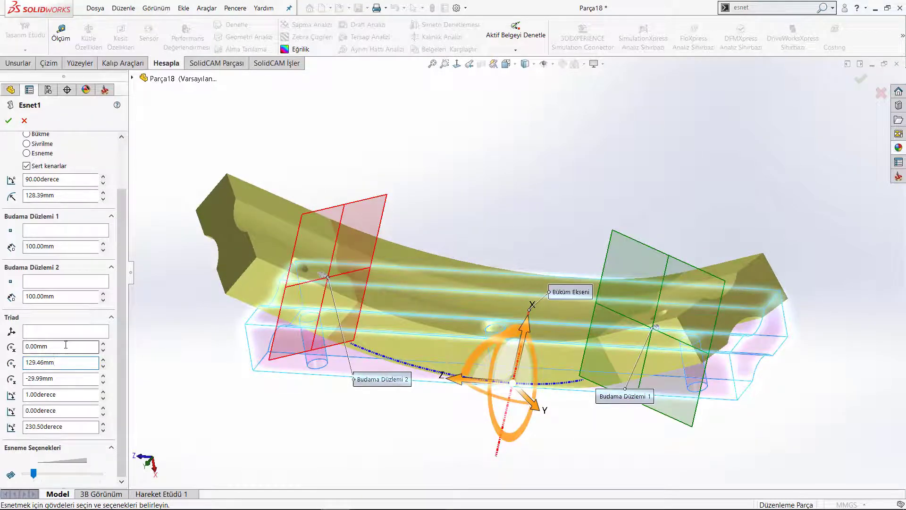
left_click(103, 344)
left_click(103, 344)
left_click(103, 344)
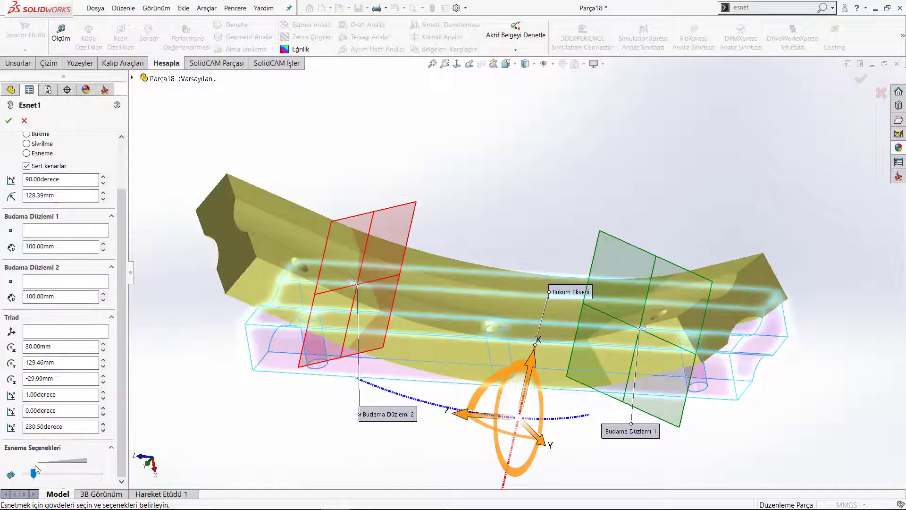
Try the Flex slider, then cancel Esnet1 so the 90° bend stays unchanged.
left_click_drag(40, 476, 36, 475)
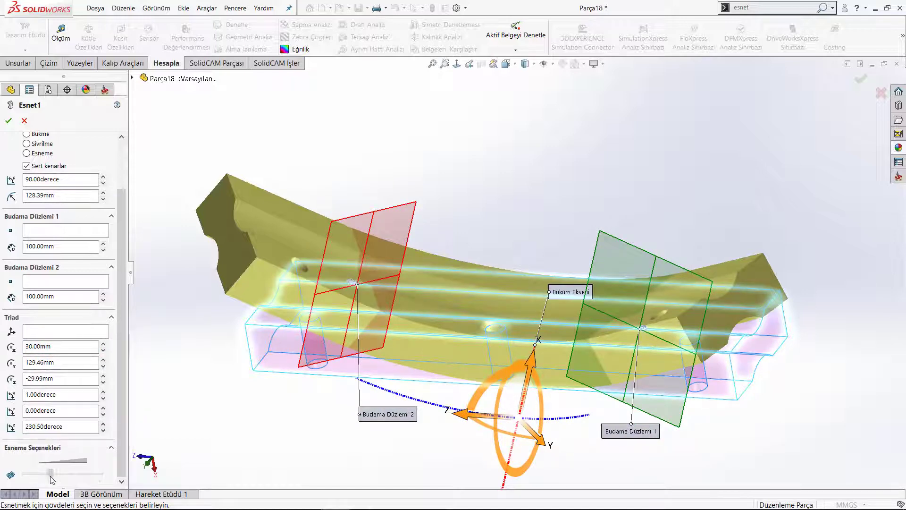
left_click_drag(53, 476, 53, 476)
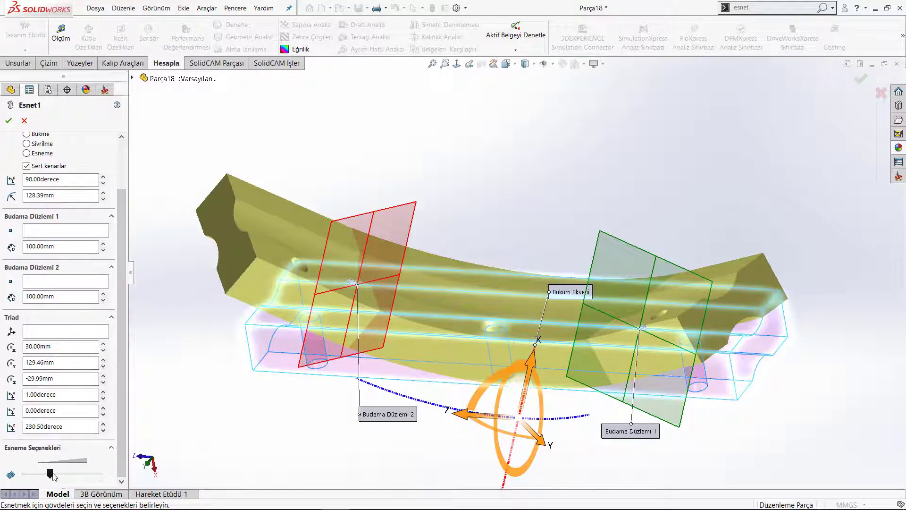
left_click_drag(53, 475, 52, 476)
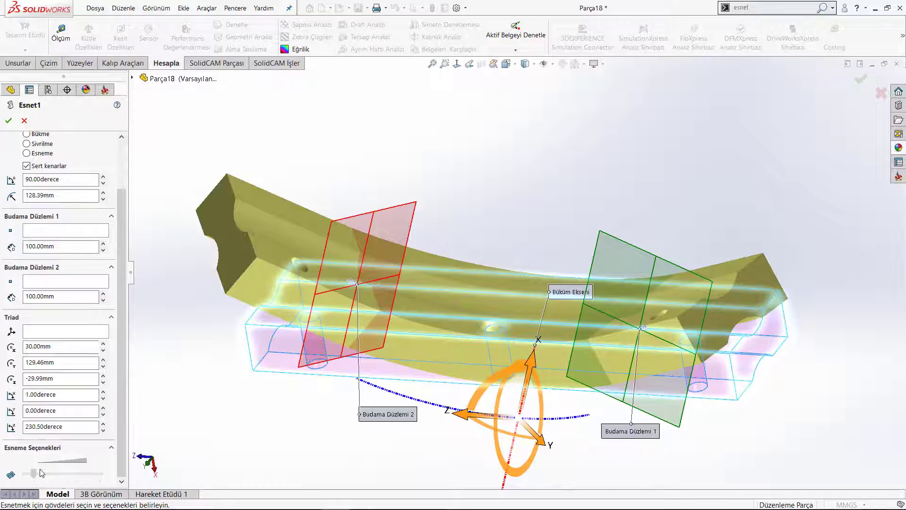
left_click(25, 122)
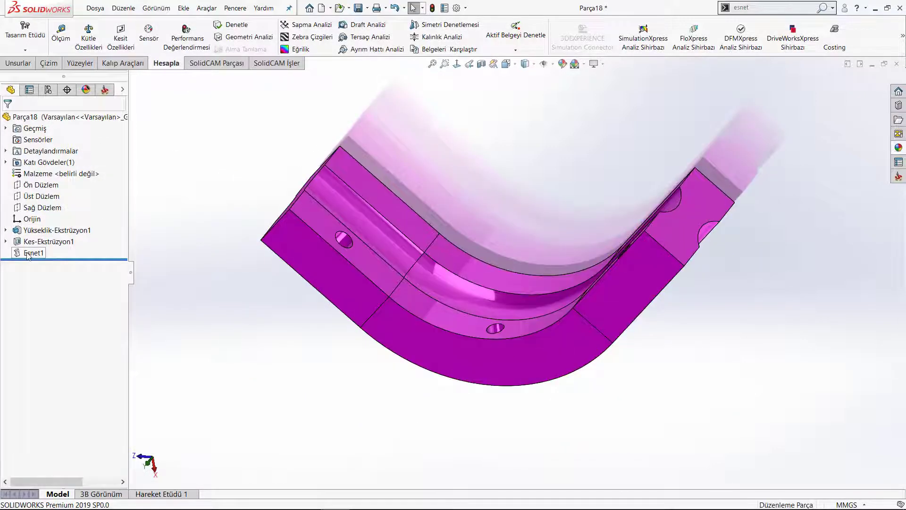
Reopen Esnet1, turn the triad rotation to 314.5°, and accept the L-shaped elbow.
left_click(28, 255)
left_click(37, 240)
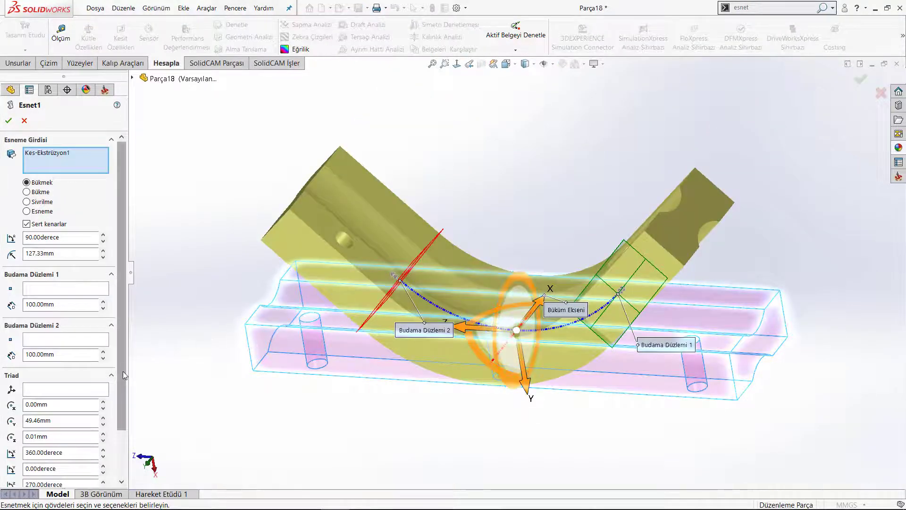
scroll(85, 415, "down", 2)
left_click(78, 449)
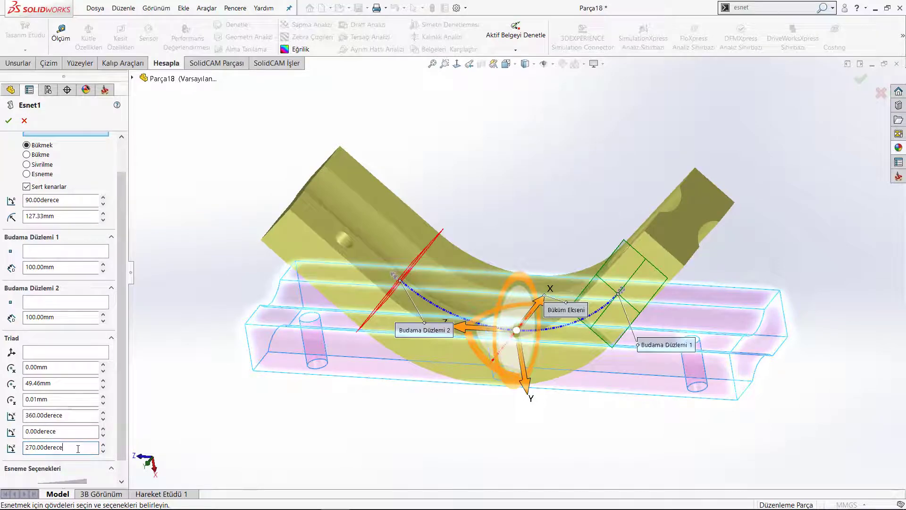
mouse_move(161, 405)
middle_mouse_down()
mouse_move(145, 407)
mouse_move(516, 290)
middle_mouse_up()
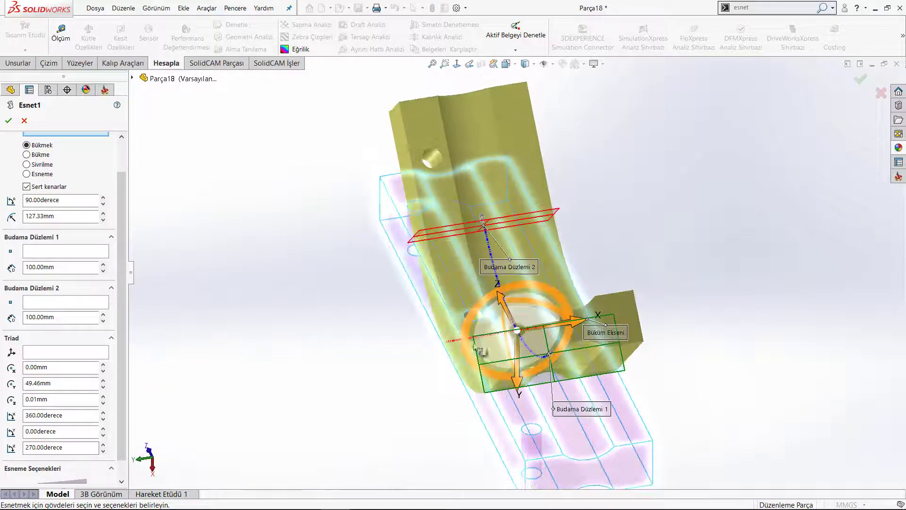
left_click_drag(520, 282, 570, 298)
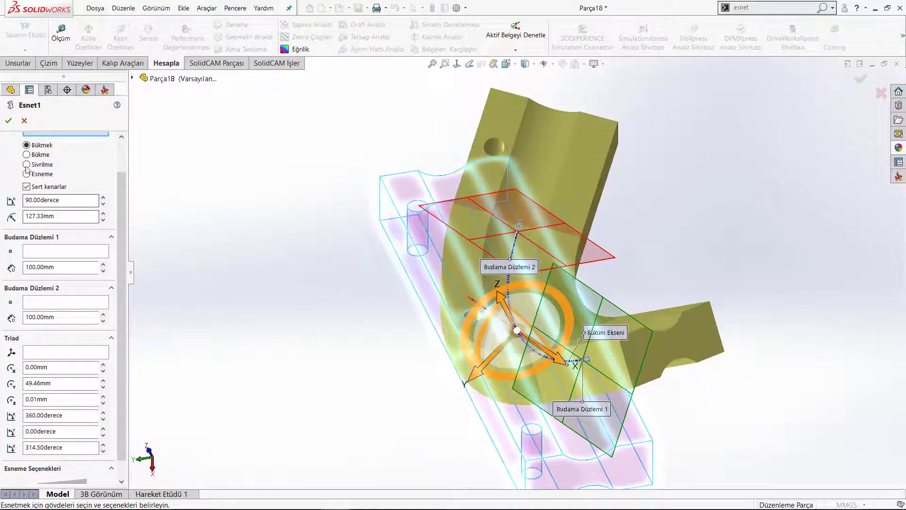
left_click(9, 121)
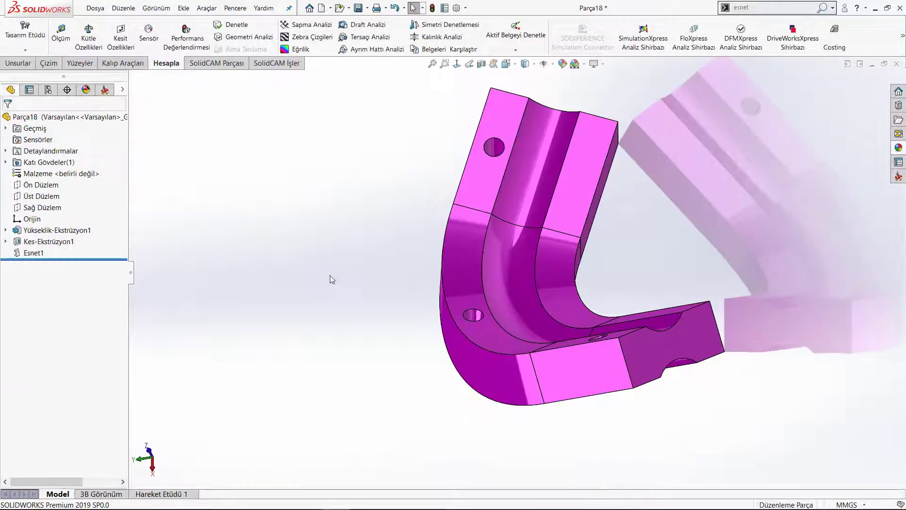
mouse_move(329, 277)
middle_mouse_down()
mouse_move(429, 257)
mouse_move(519, 253)
mouse_move(607, 284)
mouse_move(609, 323)
mouse_move(489, 413)
mouse_move(504, 366)
mouse_move(515, 469)
middle_mouse_up()
middle_click_drag(514, 441, 519, 372)
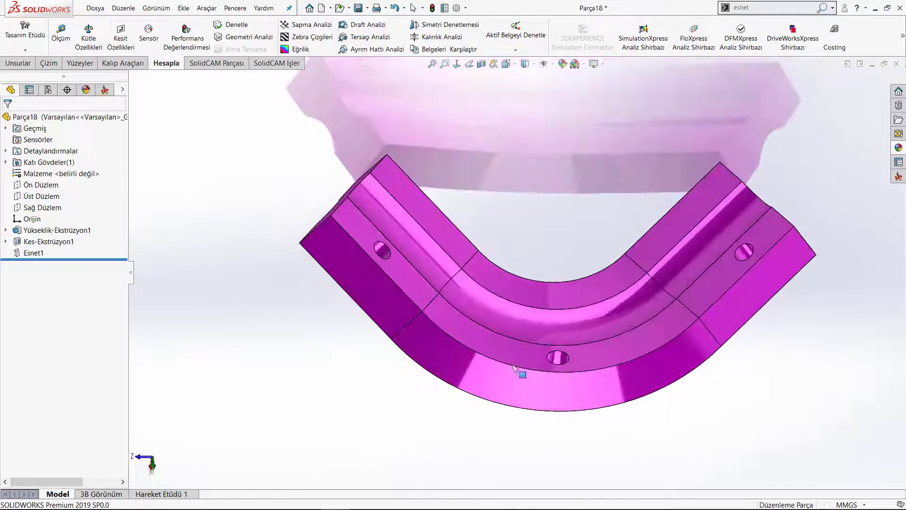
Save the bent part as '69' in the 3D Katılama Dosyaları folder.
left_click(359, 8)
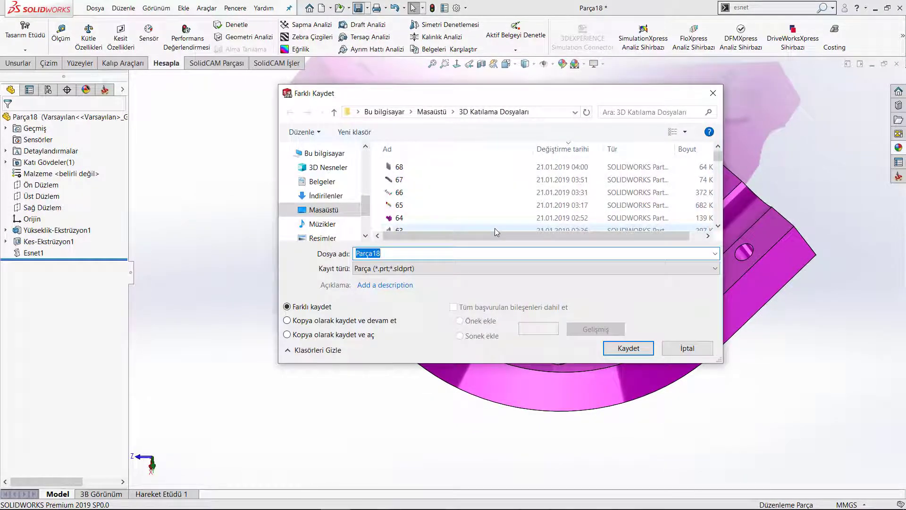
type("69")
key("Return")
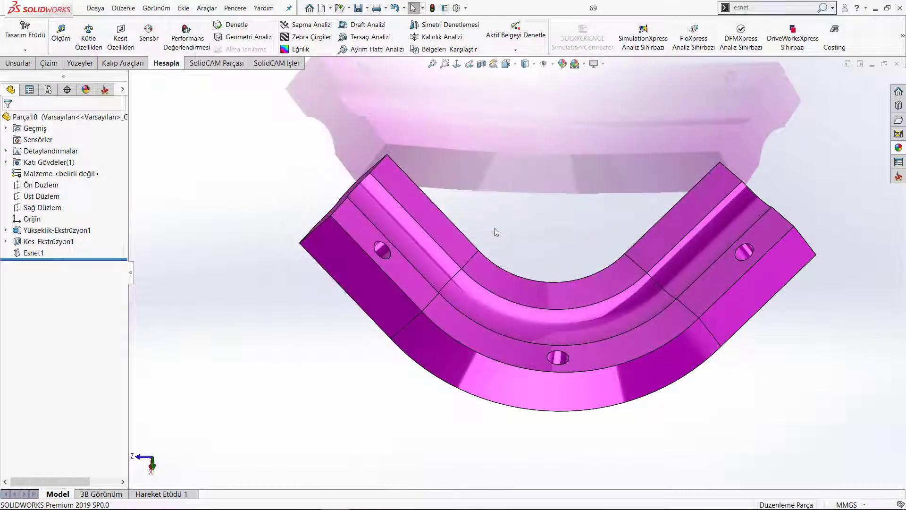